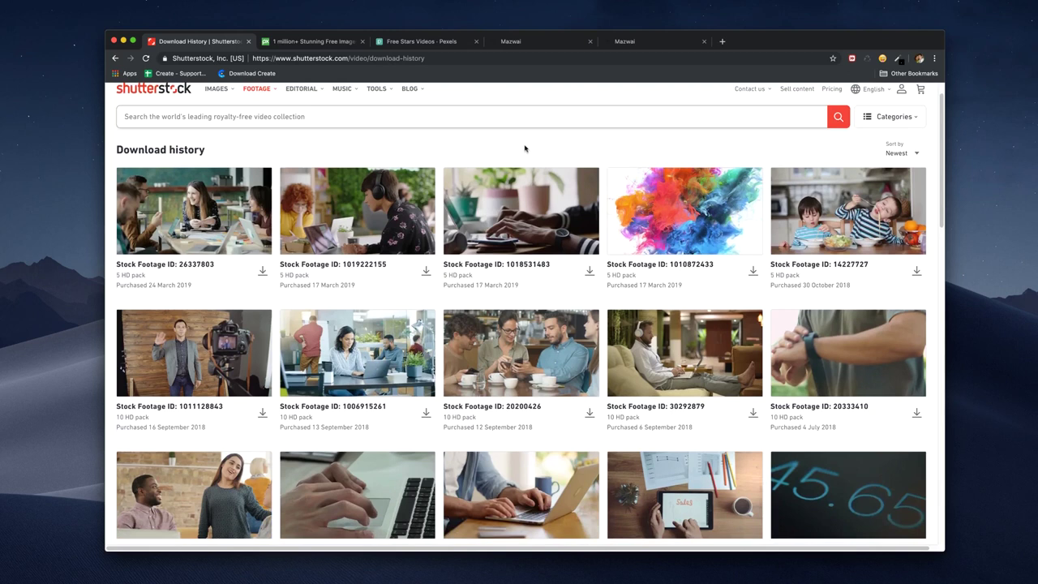
Look through the purchased stock clips in the Shutterstock download history, from the newest down to the oldest
{"action": "scroll", "coordinate": [589, 153], "scroll_direction": "down", "scroll_amount": 3}
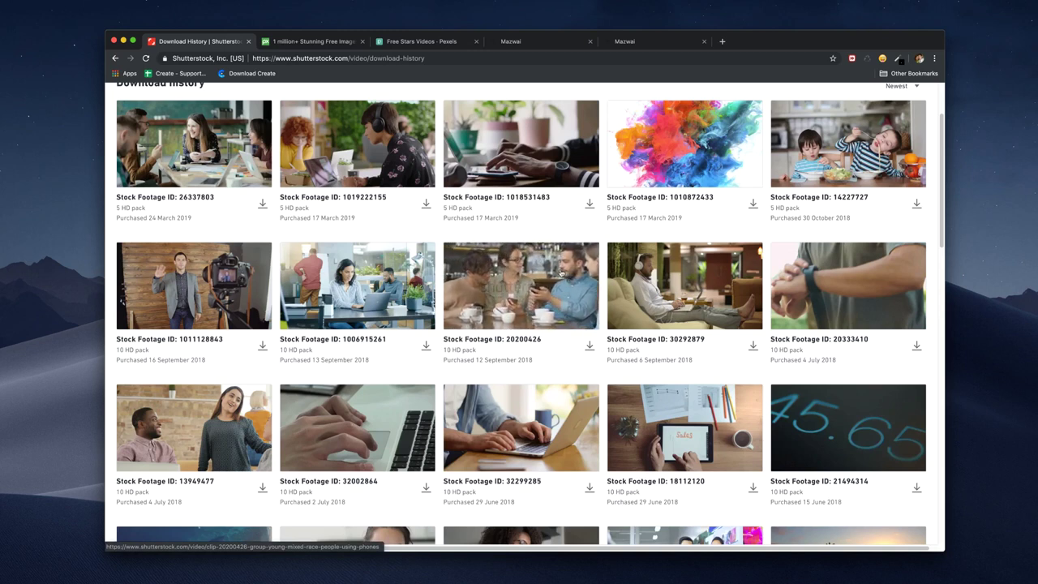
{"action": "scroll", "coordinate": [560, 273], "scroll_direction": "down", "scroll_amount": 5}
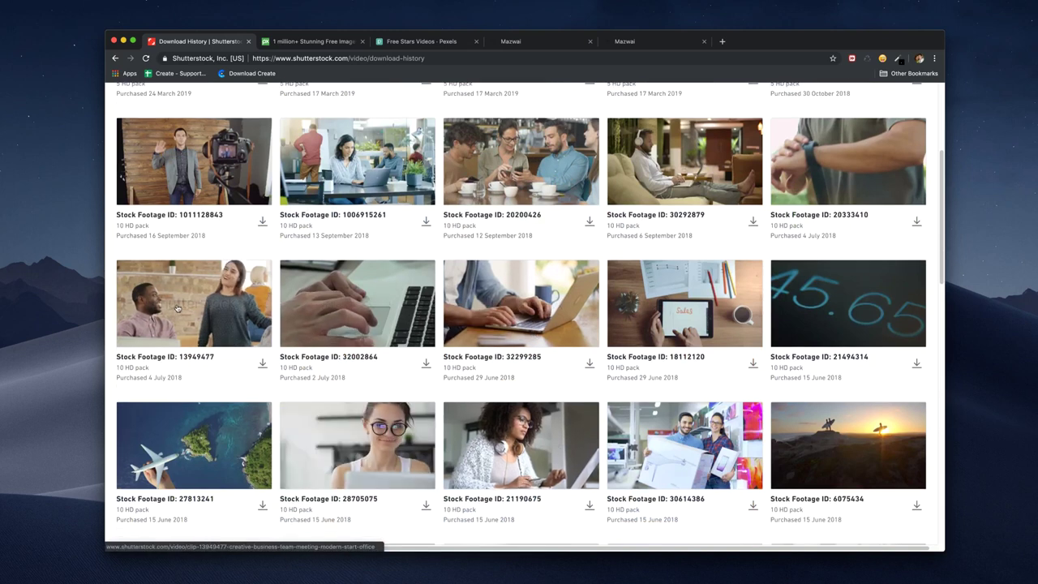
{"action": "scroll", "coordinate": [176, 308], "scroll_direction": "down", "scroll_amount": 5}
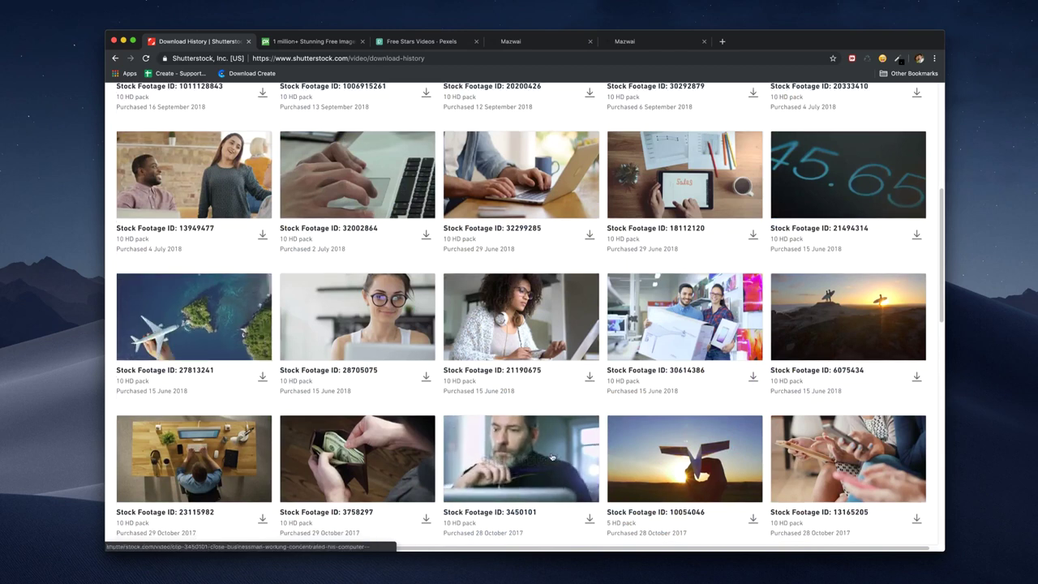
{"action": "scroll", "coordinate": [500, 340], "scroll_direction": "up", "scroll_amount": 2}
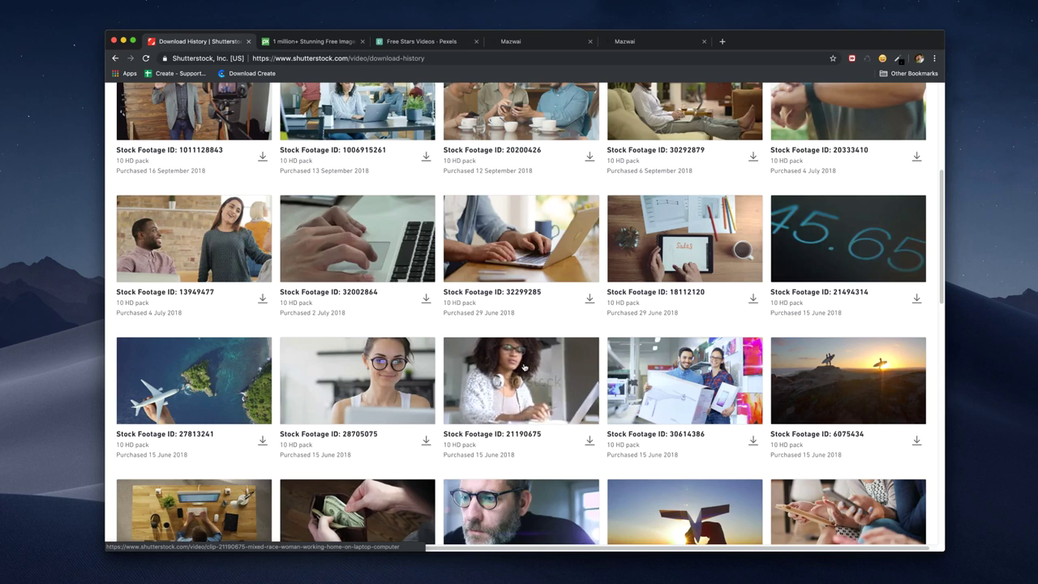
{"action": "scroll", "coordinate": [524, 367], "scroll_direction": "down", "scroll_amount": 6}
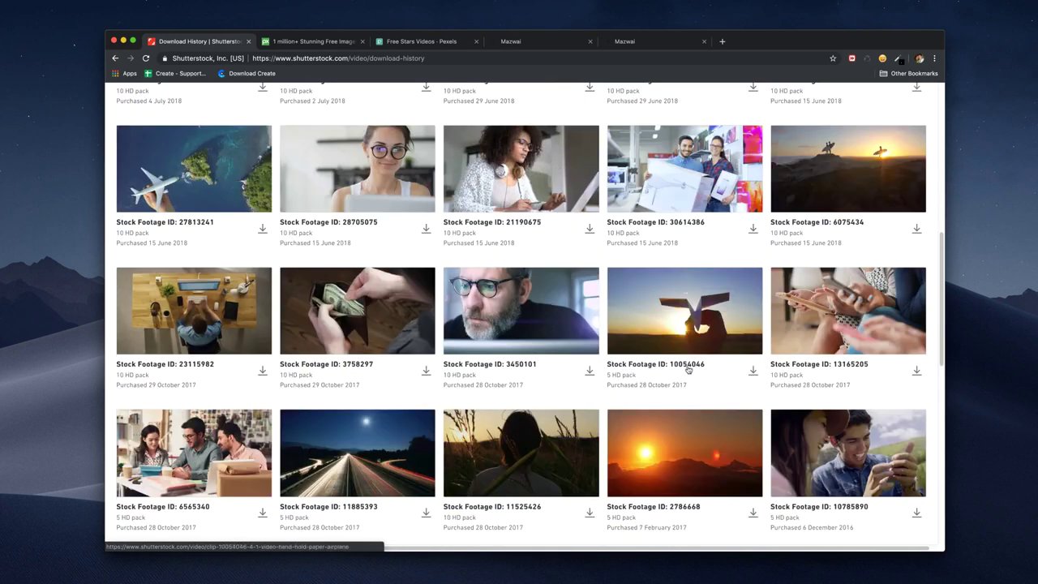
{"action": "scroll", "coordinate": [689, 370], "scroll_direction": "down", "scroll_amount": 1}
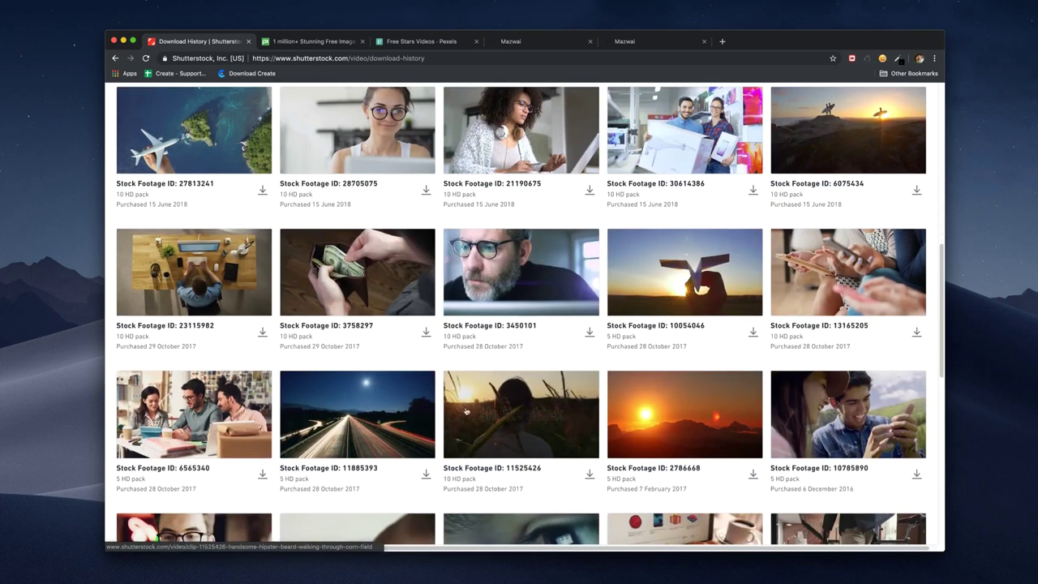
{"action": "scroll", "coordinate": [486, 406], "scroll_direction": "down", "scroll_amount": 1}
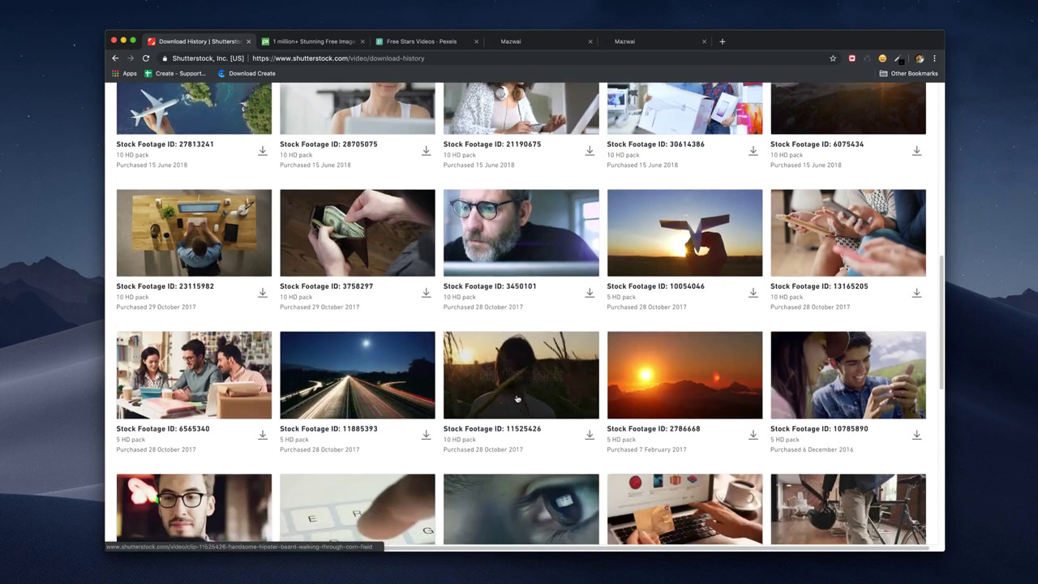
{"action": "scroll", "coordinate": [517, 398], "scroll_direction": "down", "scroll_amount": 2}
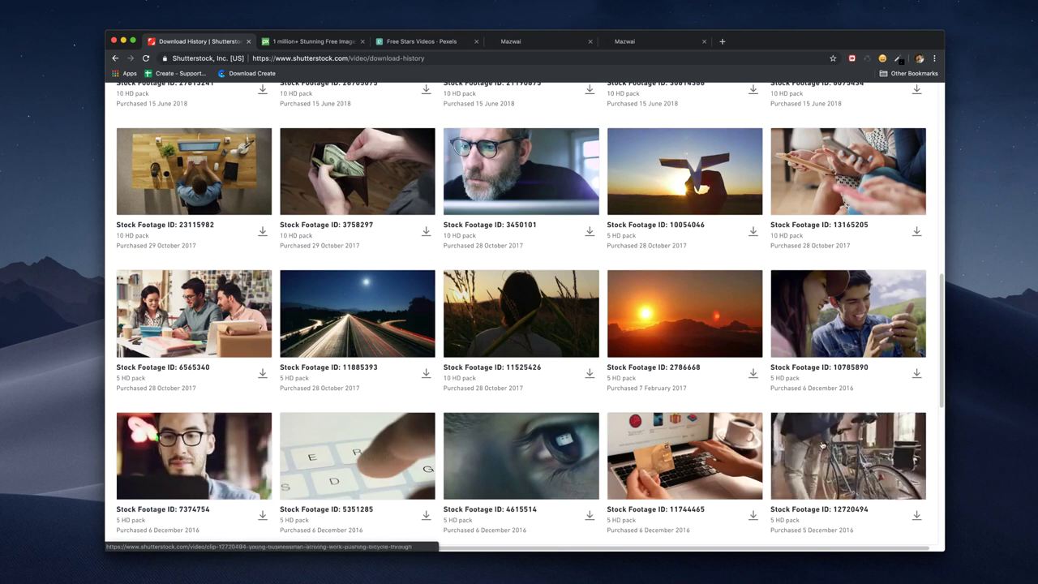
{"action": "scroll", "coordinate": [822, 444], "scroll_direction": "down", "scroll_amount": 2}
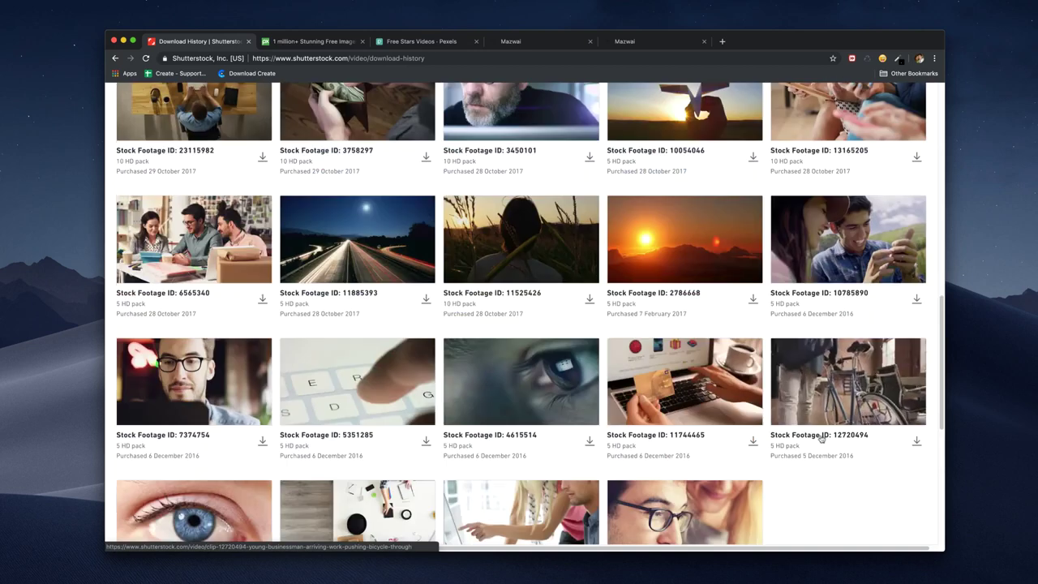
{"action": "scroll", "coordinate": [811, 403], "scroll_direction": "down", "scroll_amount": 2}
Preview the purchased clip of surfers at sunset in the download history, and return to the start of the list
{"action": "scroll", "coordinate": [779, 410], "scroll_direction": "up", "scroll_amount": 7}
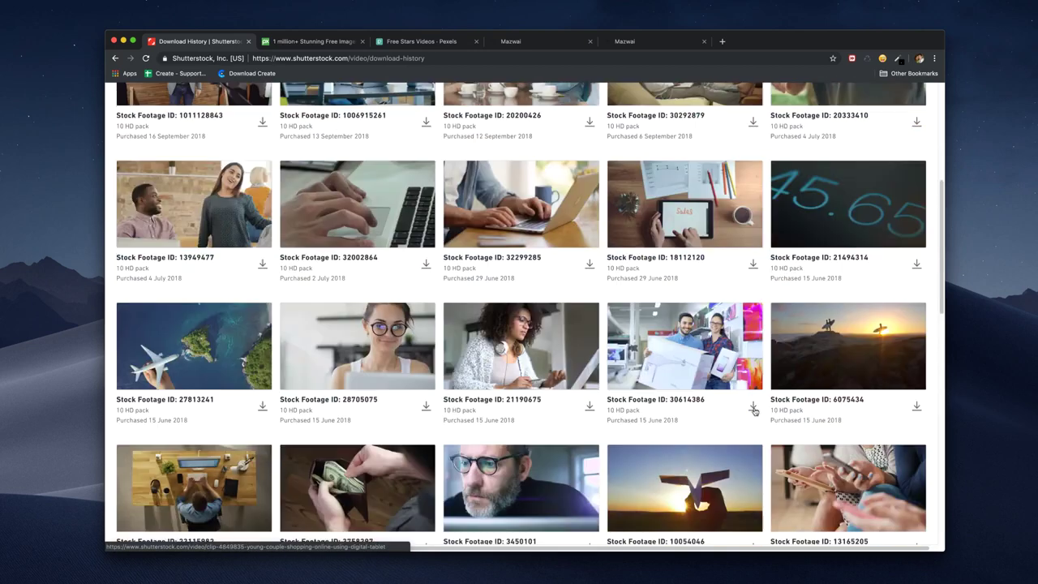
{"action": "mouse_move", "coordinate": [833, 336]}
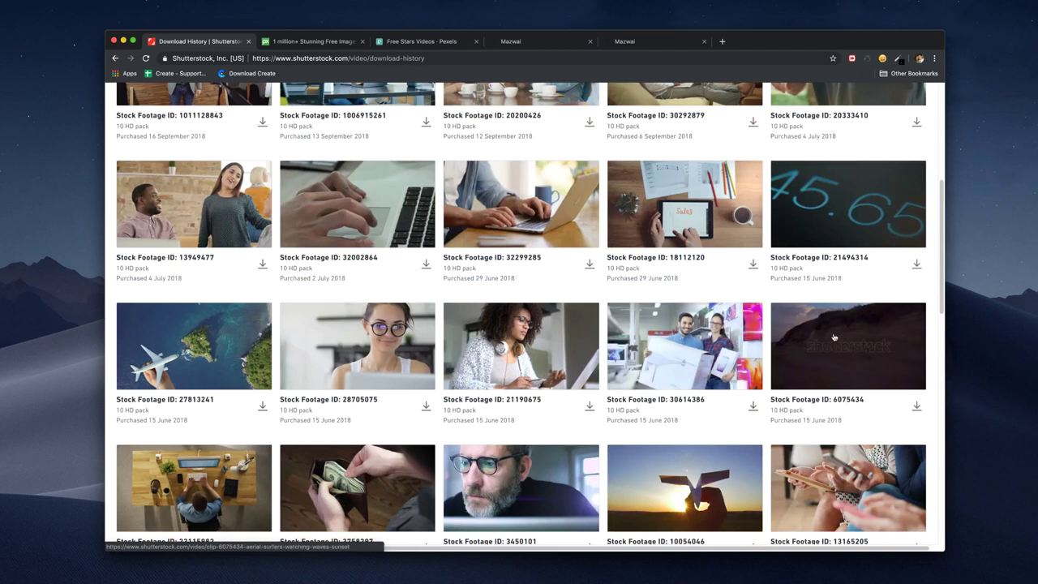
{"action": "scroll", "coordinate": [833, 336], "scroll_direction": "up", "scroll_amount": 1}
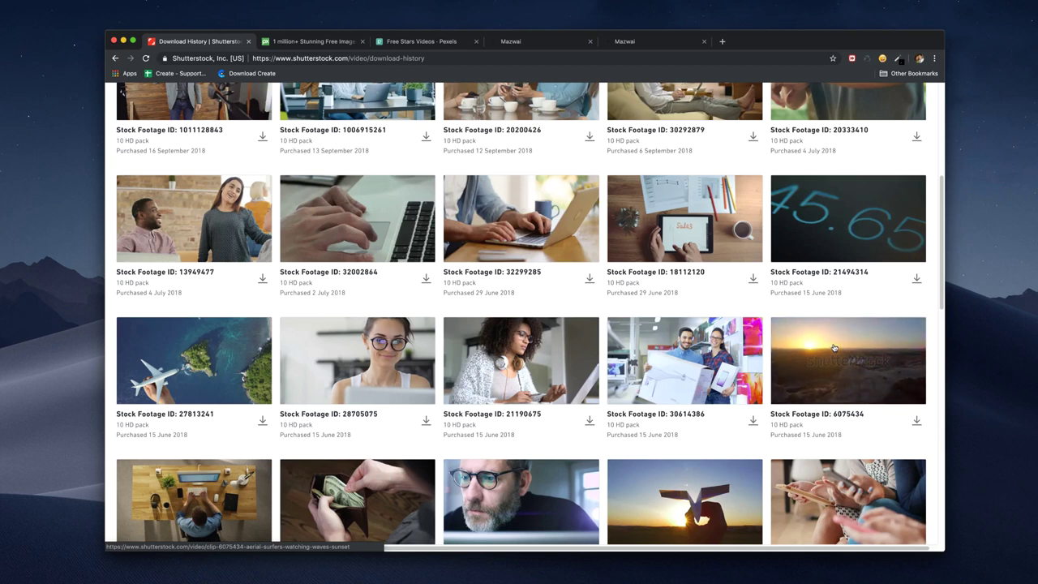
{"action": "scroll", "coordinate": [834, 347], "scroll_direction": "up", "scroll_amount": 1}
{"action": "scroll", "coordinate": [840, 395], "scroll_direction": "up", "scroll_amount": 2}
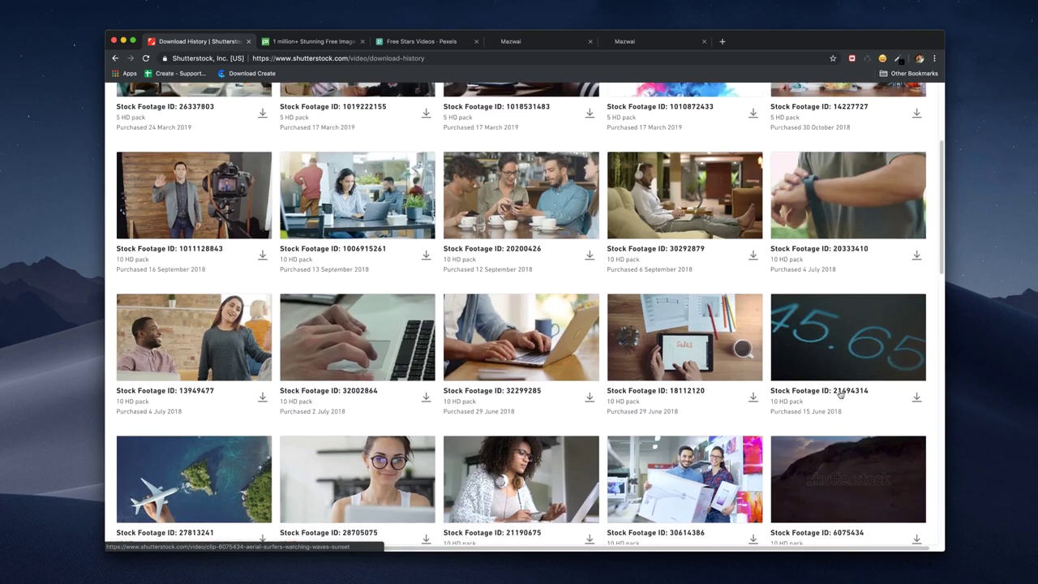
{"action": "scroll", "coordinate": [840, 395], "scroll_direction": "up", "scroll_amount": 3}
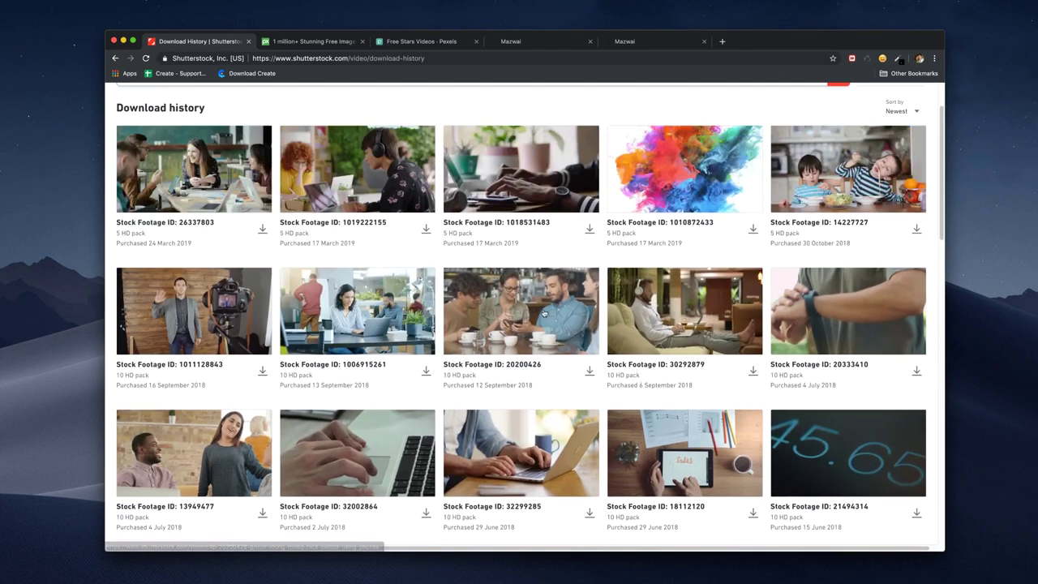
{"action": "scroll", "coordinate": [543, 313], "scroll_direction": "up", "scroll_amount": 2}
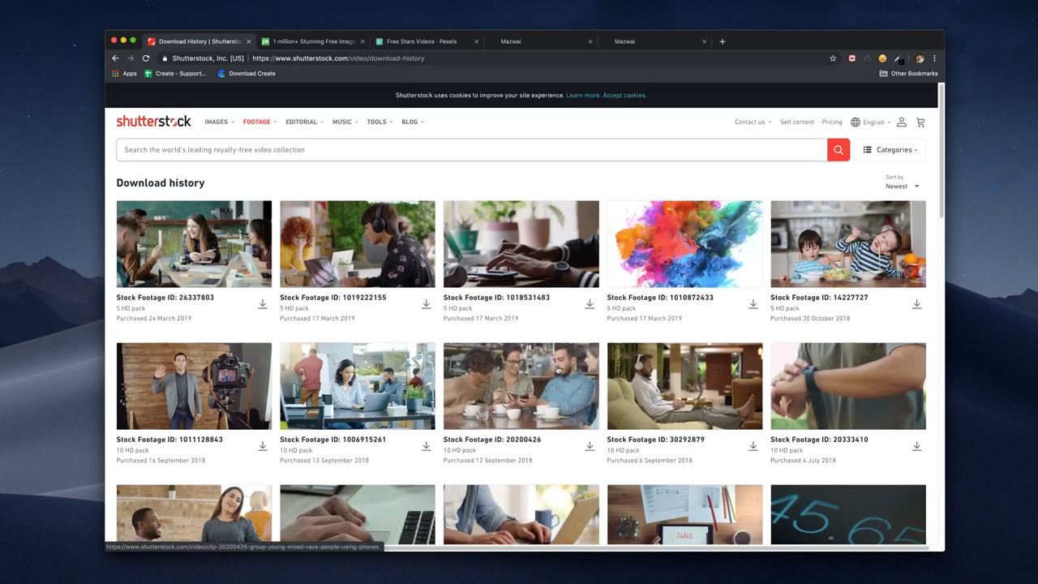
Search the Shutterstock footage collection for "business"
{"action": "left_click", "coordinate": [361, 149]}
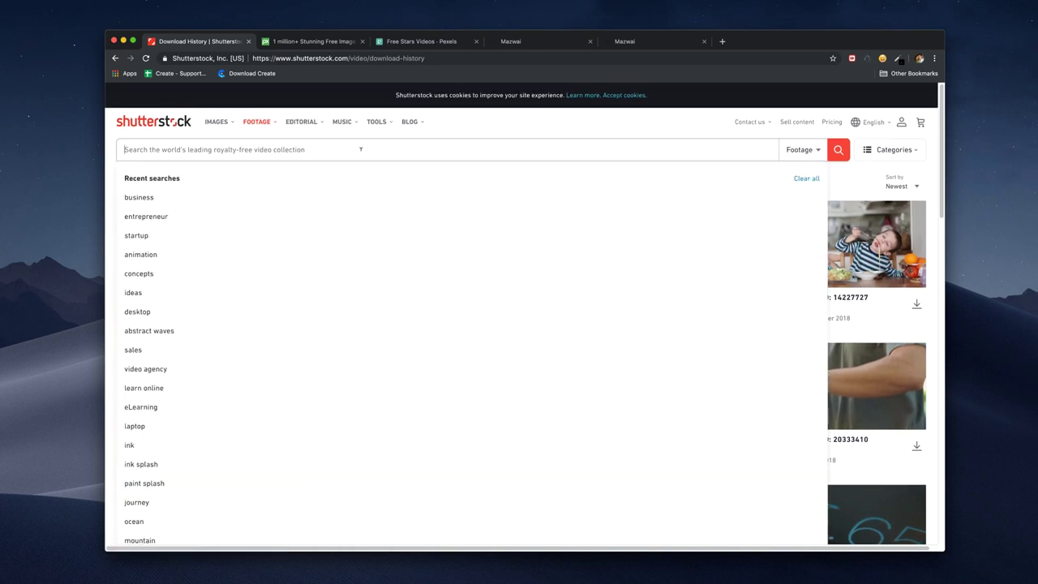
{"action": "type", "text": "business"}
{"action": "key", "text": "Return"}
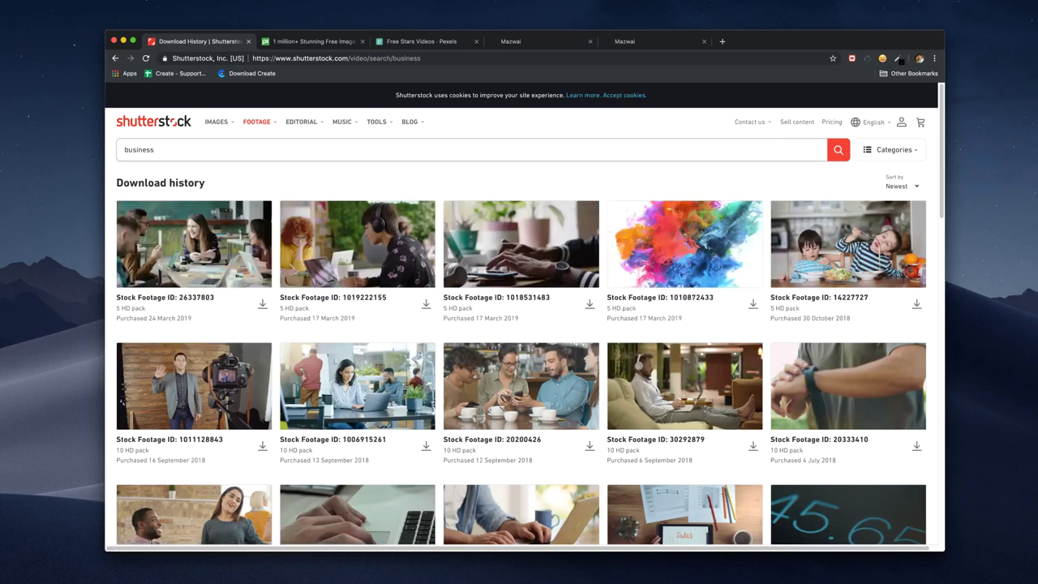
Examine the first page of business footage results, previewing several office, people and animated graph clips
{"action": "scroll", "coordinate": [802, 263], "scroll_direction": "down", "scroll_amount": 7}
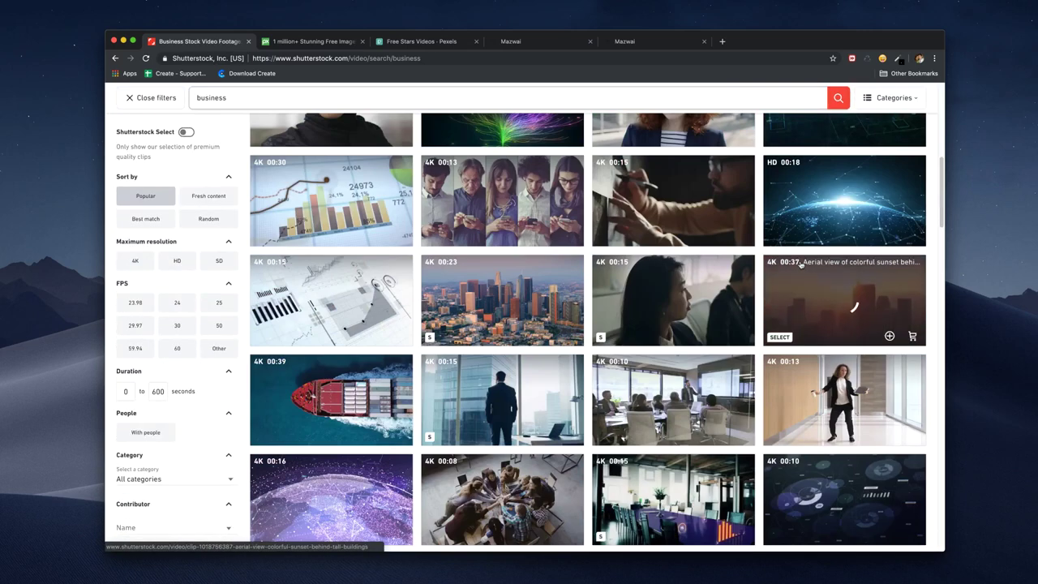
{"action": "scroll", "coordinate": [801, 264], "scroll_direction": "up", "scroll_amount": 6}
{"action": "scroll", "coordinate": [649, 227], "scroll_direction": "down", "scroll_amount": 2}
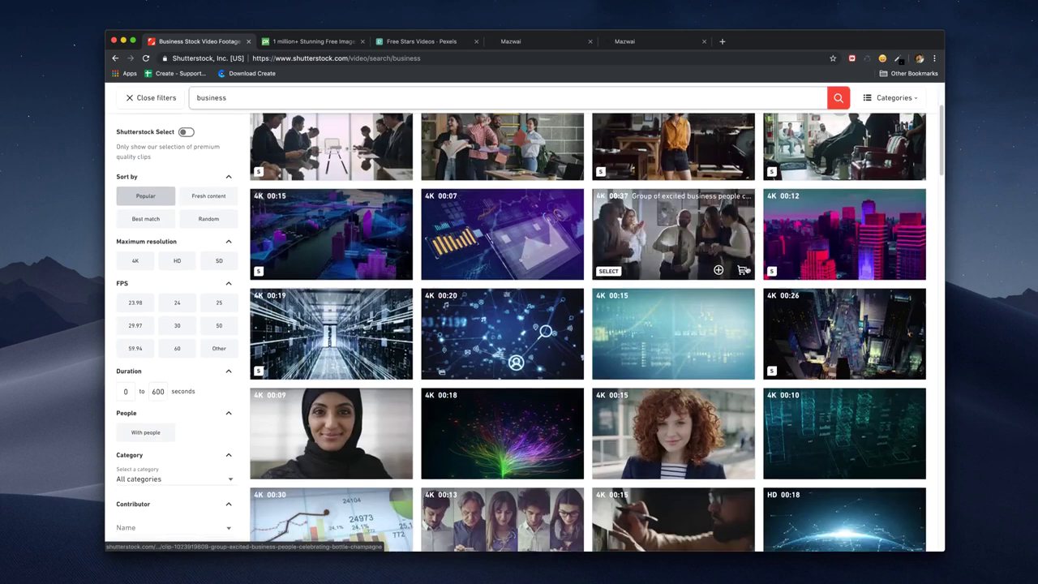
{"action": "scroll", "coordinate": [746, 269], "scroll_direction": "down", "scroll_amount": 5}
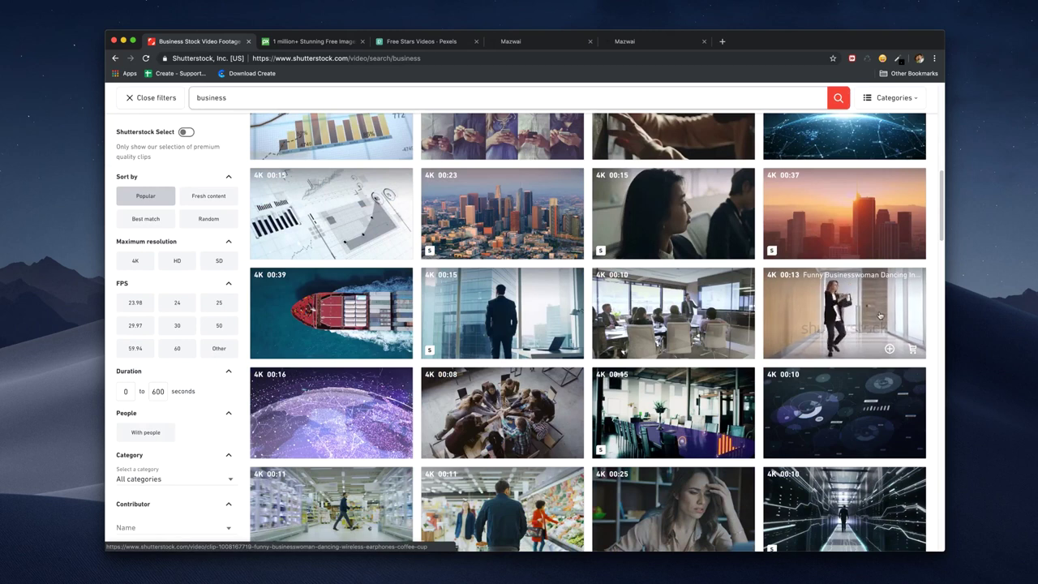
{"action": "scroll", "coordinate": [880, 315], "scroll_direction": "down", "scroll_amount": 4}
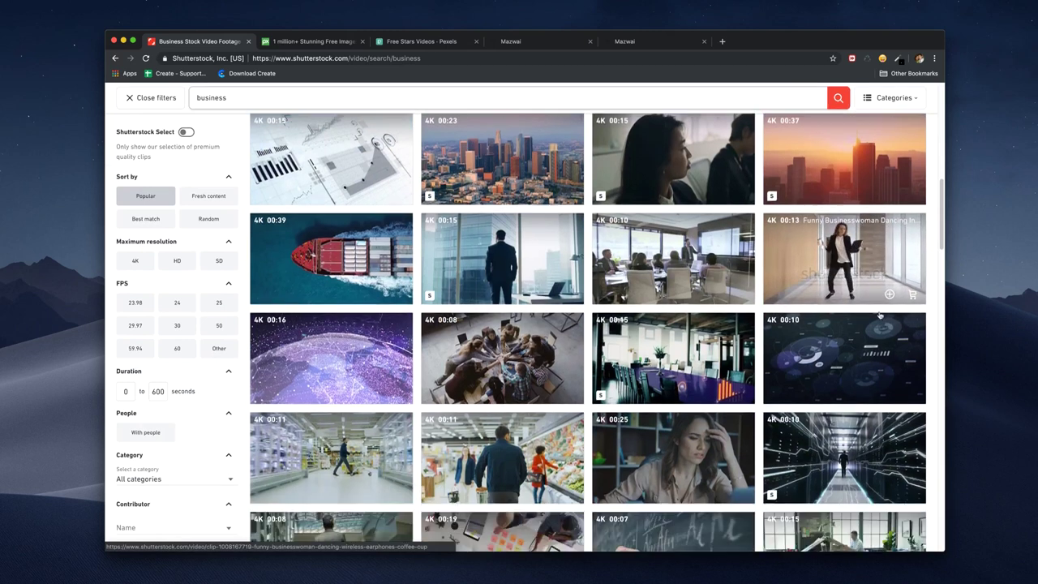
{"action": "scroll", "coordinate": [696, 273], "scroll_direction": "down", "scroll_amount": 4}
{"action": "scroll", "coordinate": [695, 274], "scroll_direction": "down", "scroll_amount": 3}
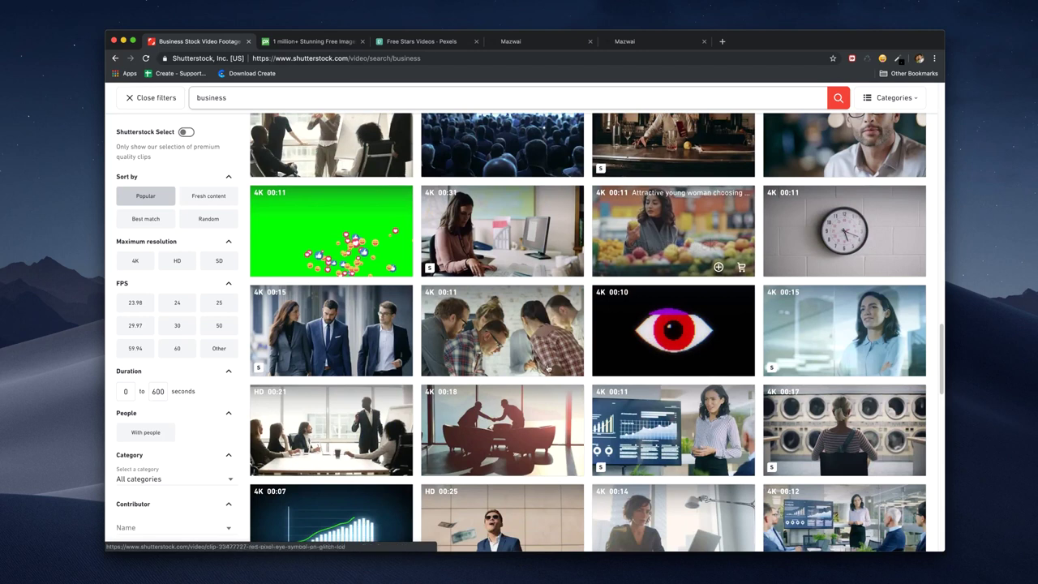
{"action": "scroll", "coordinate": [532, 335], "scroll_direction": "down", "scroll_amount": 2}
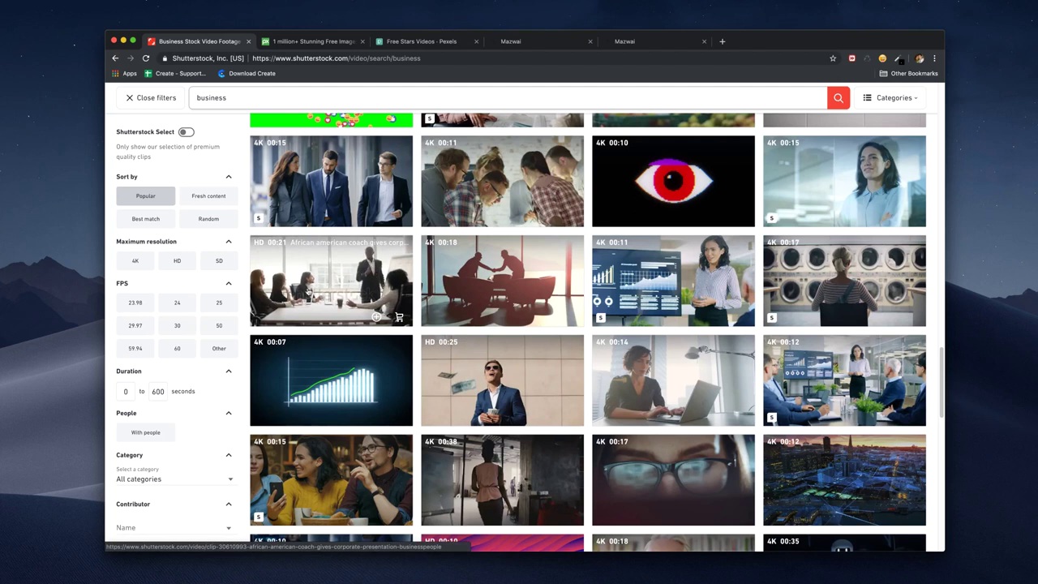
{"action": "scroll", "coordinate": [308, 292], "scroll_direction": "down", "scroll_amount": 4}
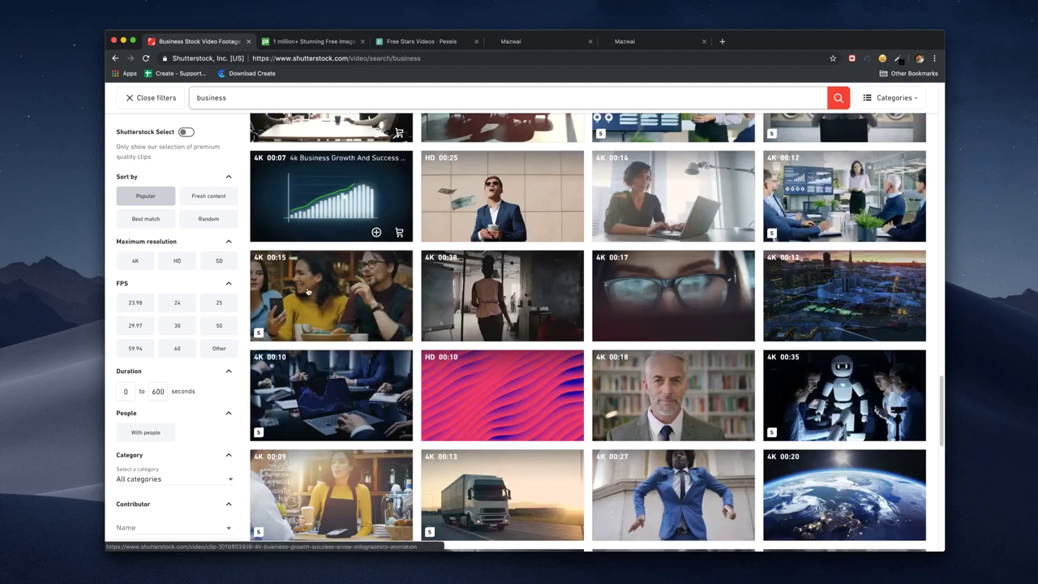
{"action": "scroll", "coordinate": [308, 292], "scroll_direction": "down", "scroll_amount": 1}
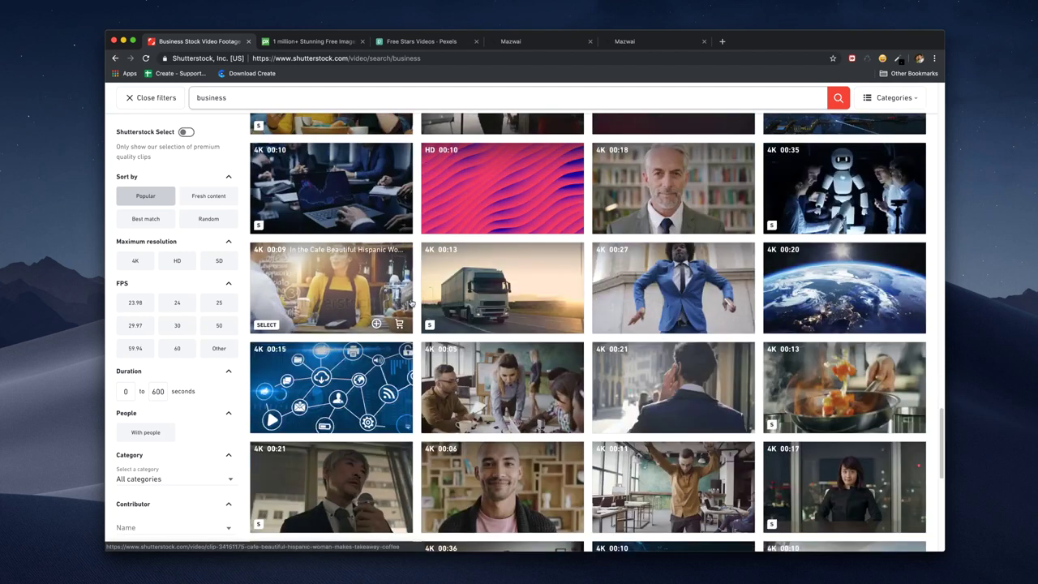
{"action": "scroll", "coordinate": [543, 383], "scroll_direction": "down", "scroll_amount": 4}
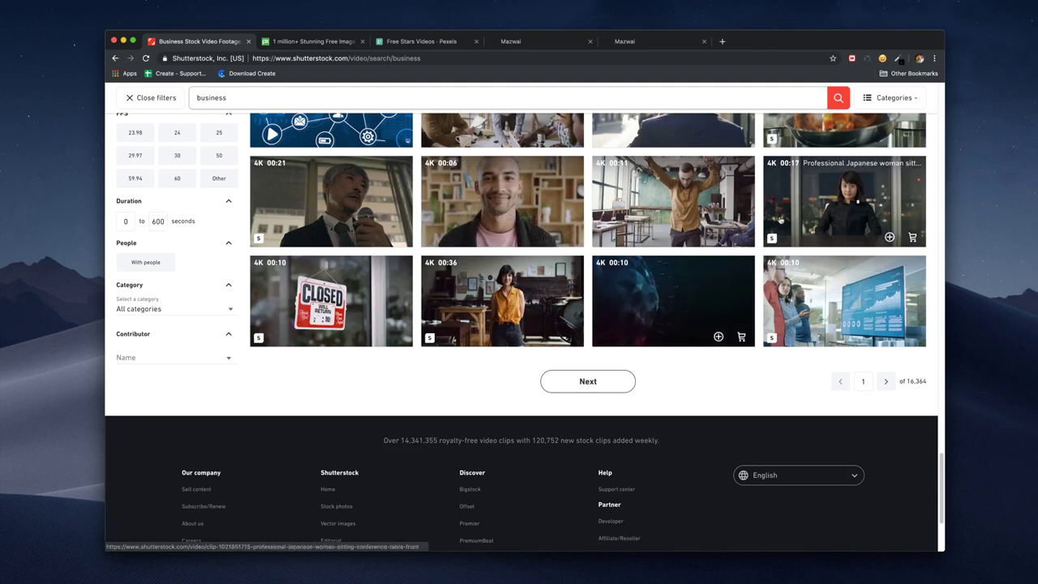
{"action": "scroll", "coordinate": [783, 217], "scroll_direction": "up", "scroll_amount": 5}
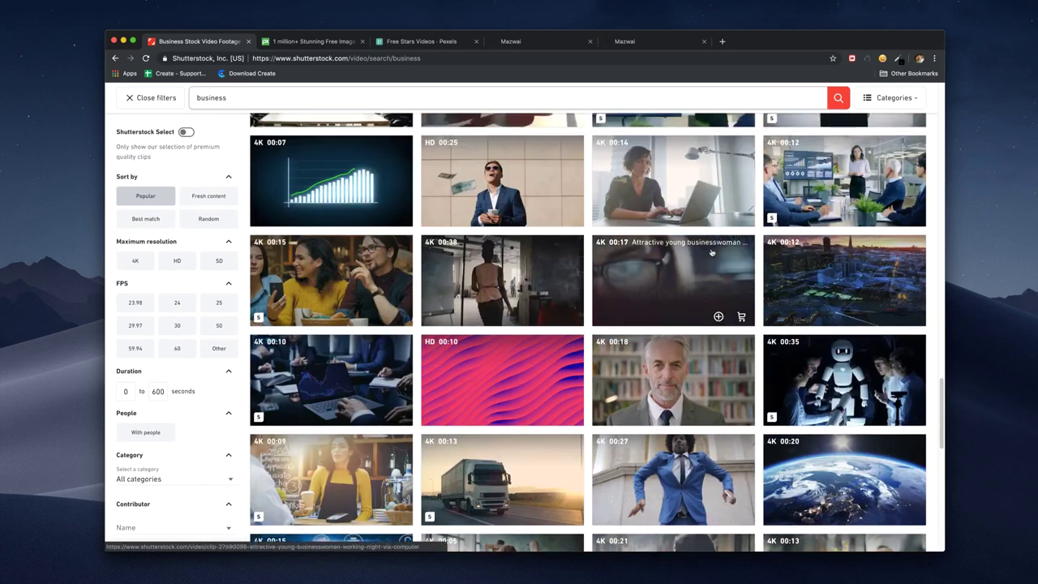
{"action": "scroll", "coordinate": [673, 219], "scroll_direction": "up", "scroll_amount": 2}
{"action": "scroll", "coordinate": [517, 221], "scroll_direction": "up", "scroll_amount": 1}
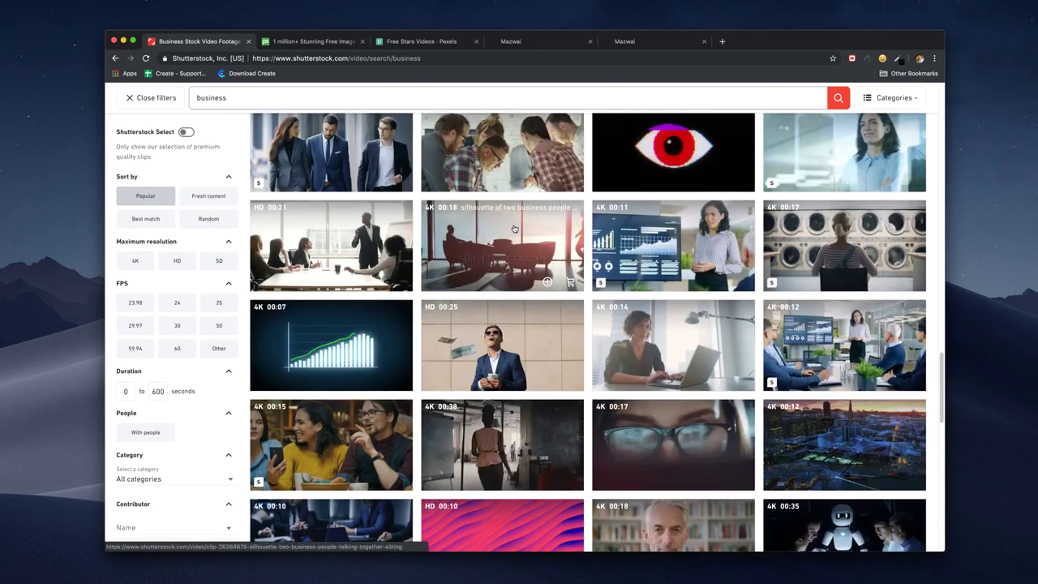
{"action": "scroll", "coordinate": [513, 229], "scroll_direction": "up", "scroll_amount": 3}
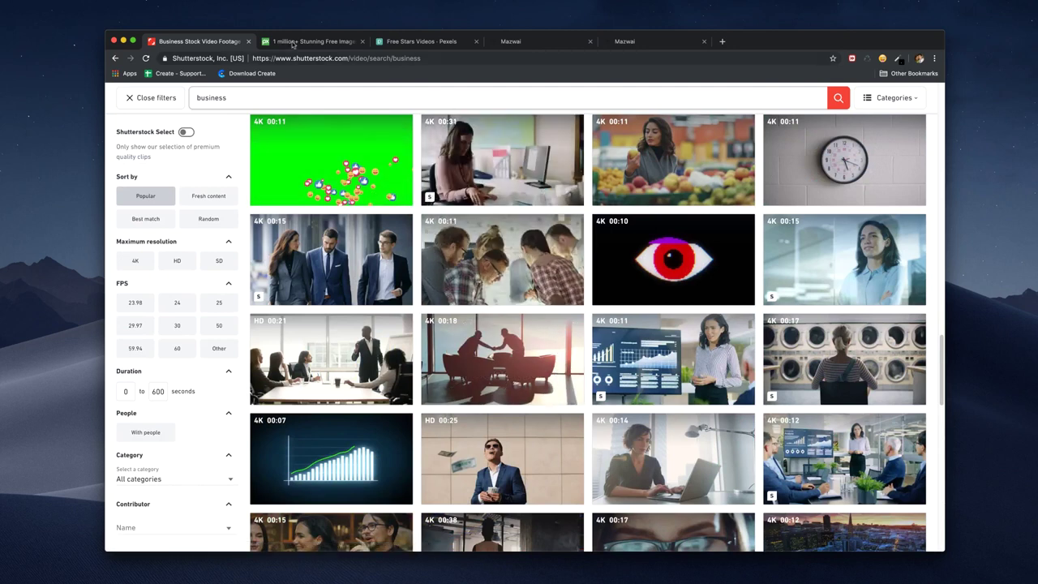
Switch to the Pixabay site, search its images for "sky" and look through the results
{"action": "left_click", "coordinate": [293, 42]}
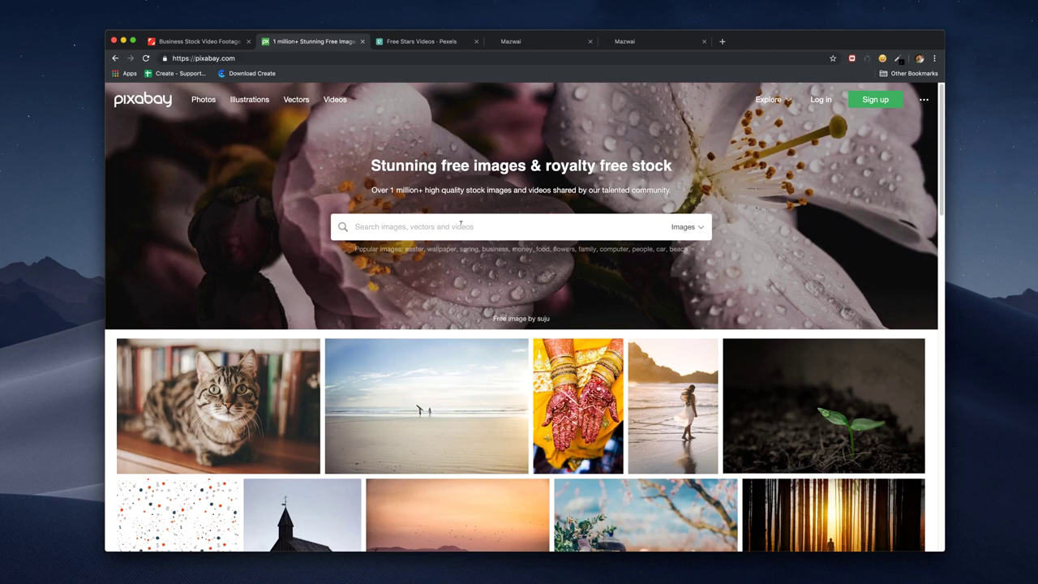
{"action": "type", "text": "y"}
{"action": "key", "text": "Return"}
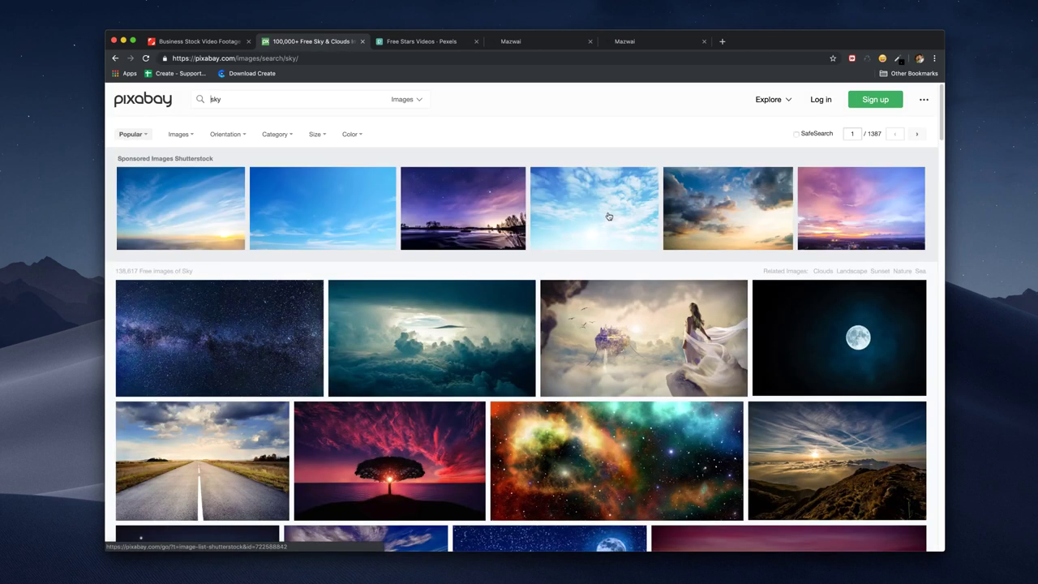
{"action": "scroll", "coordinate": [732, 246], "scroll_direction": "down", "scroll_amount": 5}
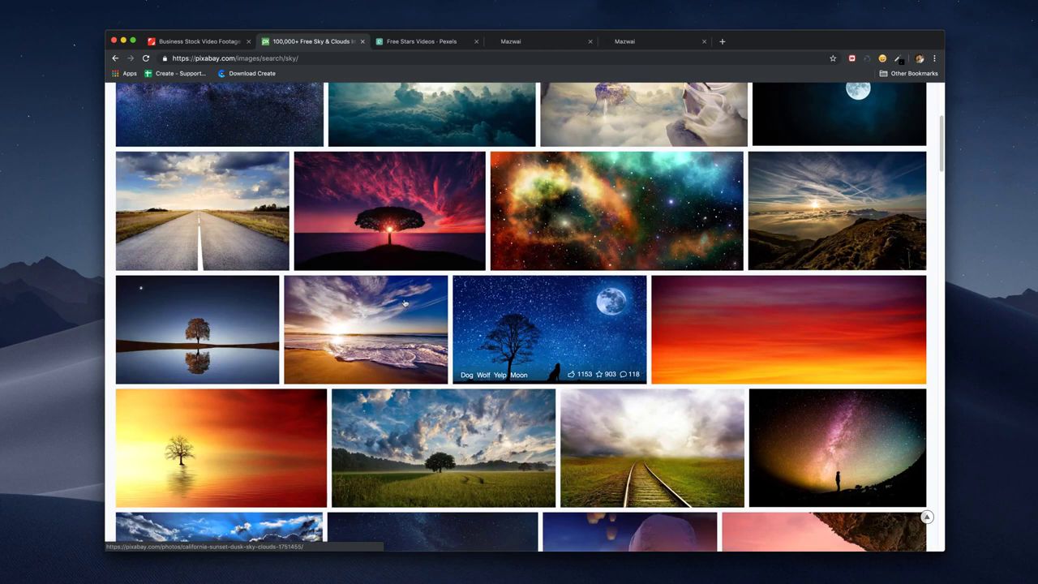
{"action": "scroll", "coordinate": [381, 211], "scroll_direction": "down", "scroll_amount": 5}
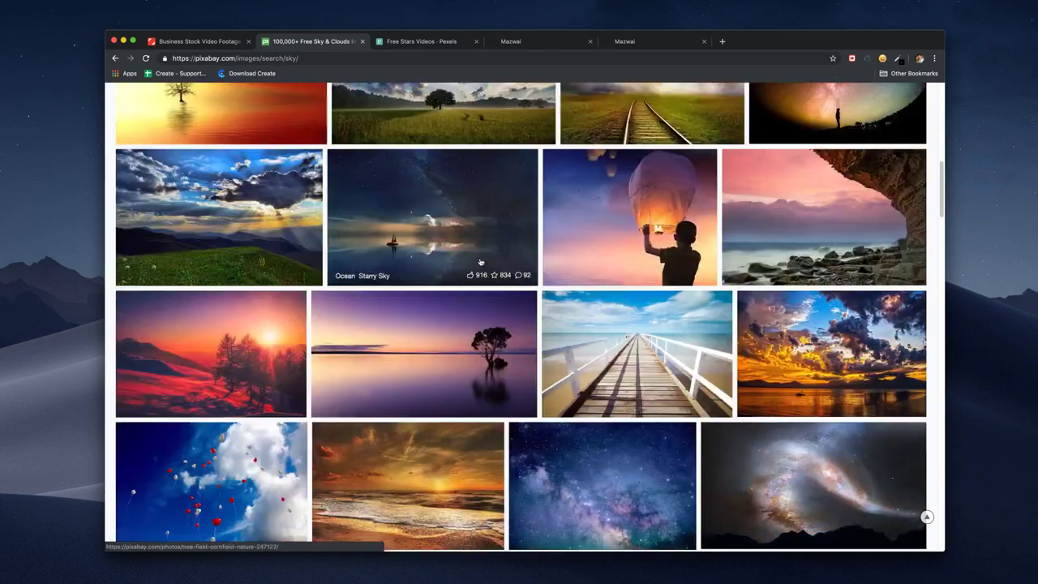
Limit the Pixabay sky search to videos and look through the free clips
{"action": "scroll", "coordinate": [397, 227], "scroll_direction": "up", "scroll_amount": 10}
{"action": "left_click", "coordinate": [405, 101]}
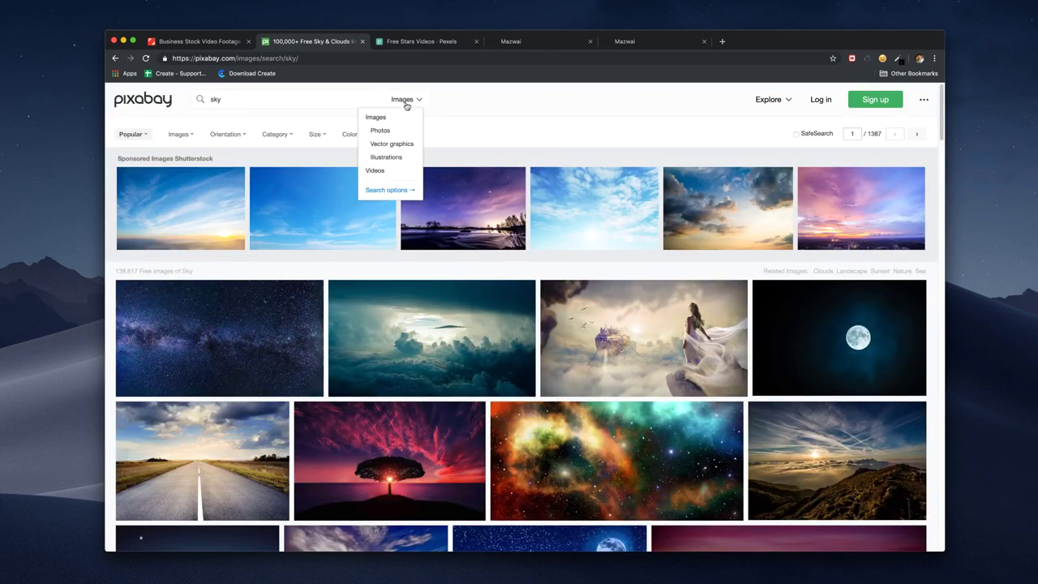
{"action": "left_click", "coordinate": [375, 171]}
{"action": "scroll", "coordinate": [417, 259], "scroll_direction": "down", "scroll_amount": 10}
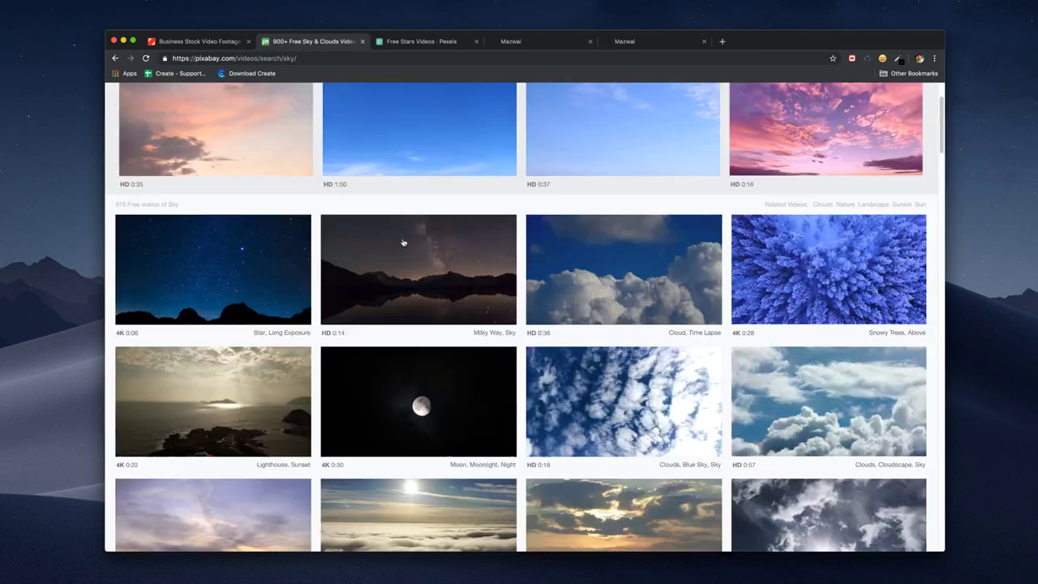
Look further through the Pixabay sky videos and open the page of the dark storm over the ocean clip
{"action": "scroll", "coordinate": [423, 264], "scroll_direction": "down", "scroll_amount": 3}
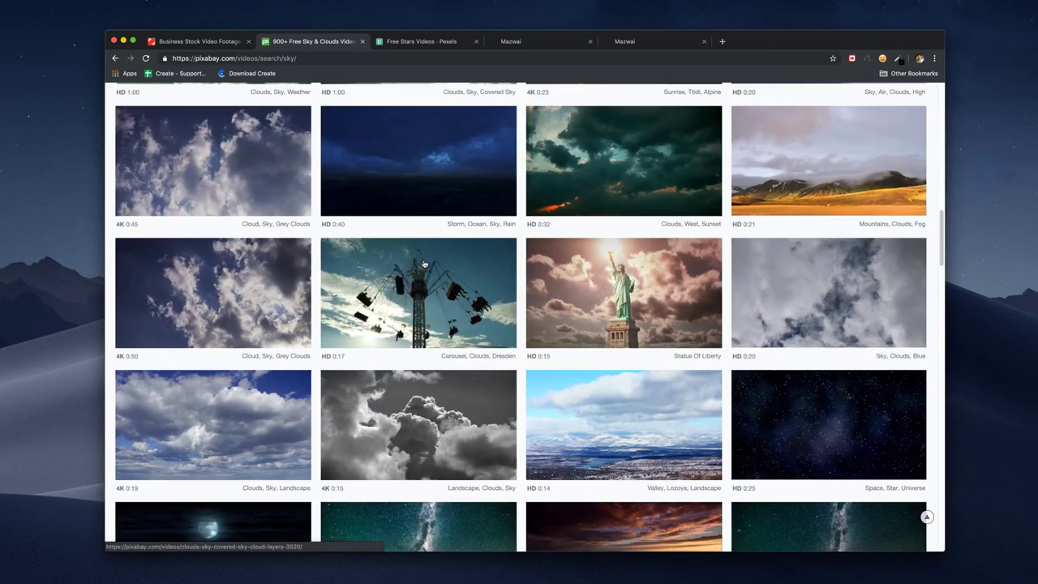
{"action": "left_click", "coordinate": [429, 182]}
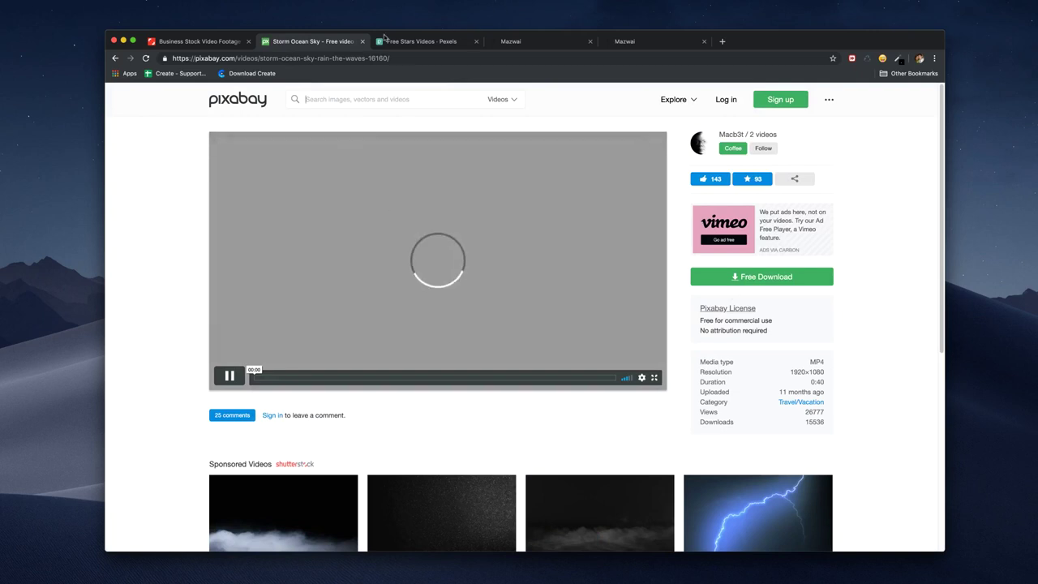
Switch to the Pexels site and look through its free "stars" video results
{"action": "left_click", "coordinate": [417, 41]}
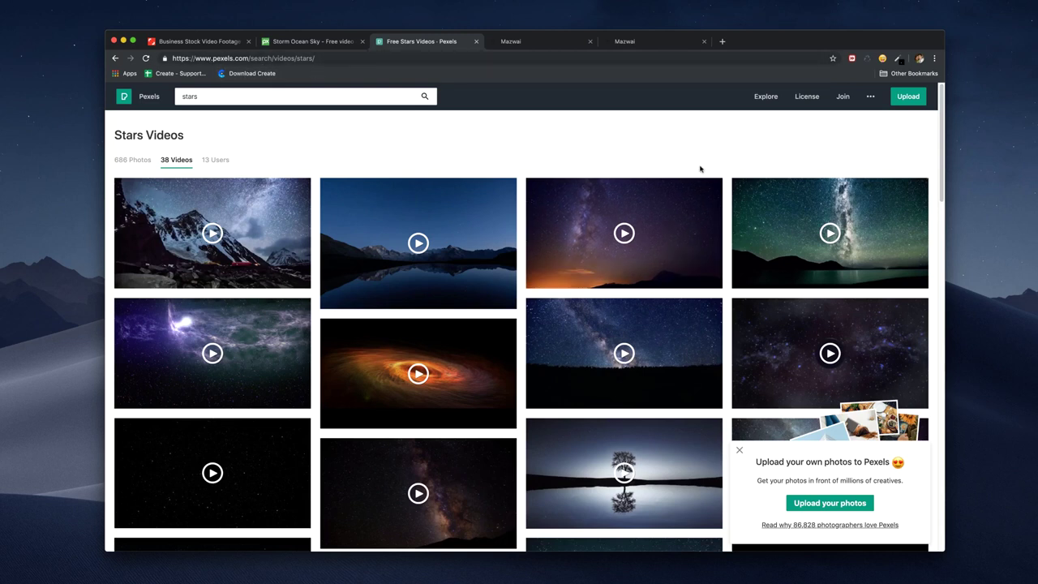
{"action": "scroll", "coordinate": [702, 167], "scroll_direction": "down", "scroll_amount": 5}
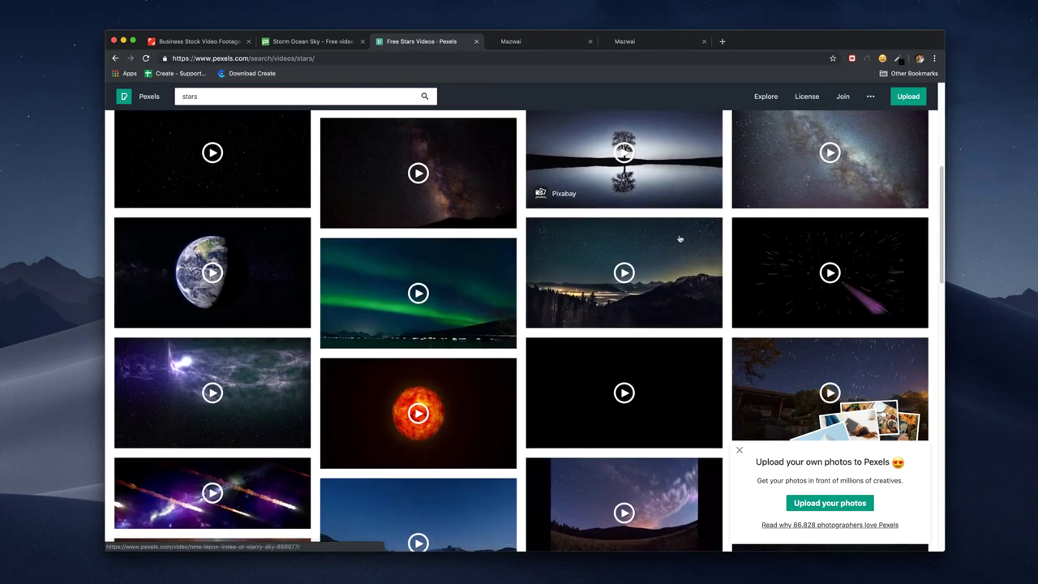
{"action": "scroll", "coordinate": [676, 248], "scroll_direction": "down", "scroll_amount": 4}
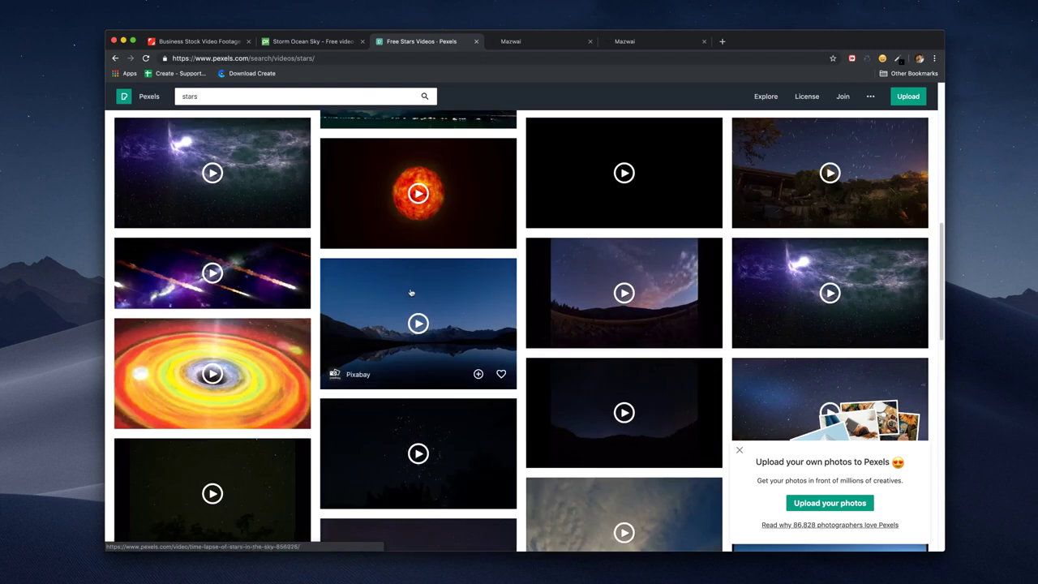
{"action": "scroll", "coordinate": [517, 290], "scroll_direction": "down", "scroll_amount": 5}
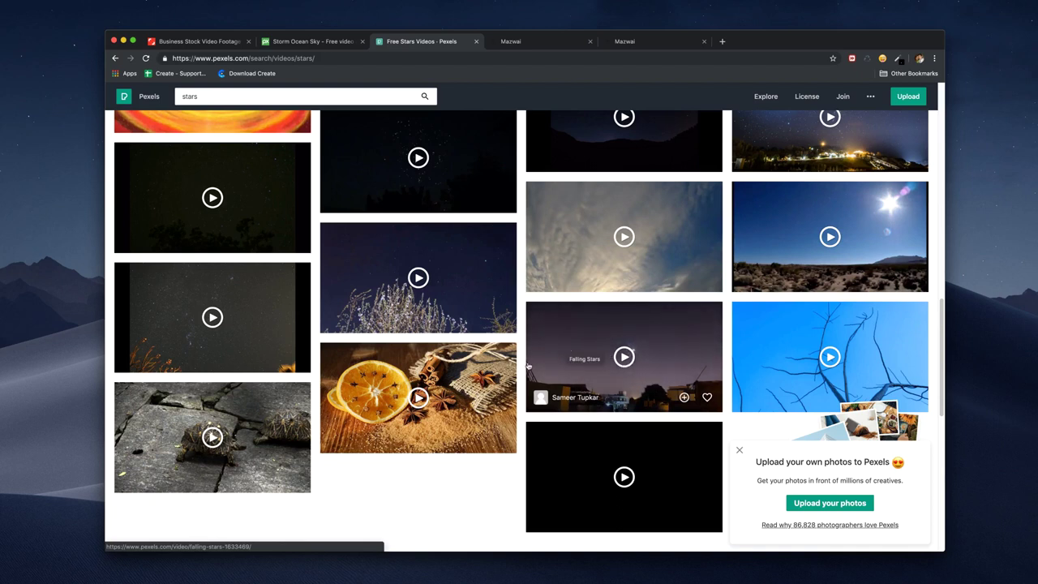
{"action": "scroll", "coordinate": [523, 332], "scroll_direction": "up", "scroll_amount": 1}
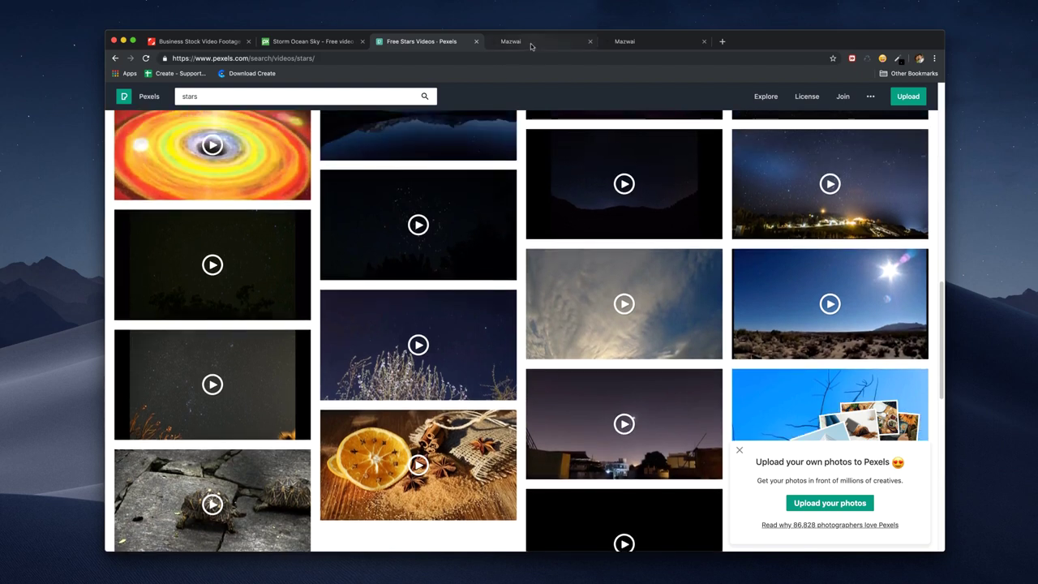
Switch to the Mazwai site and look through its grid of free video clips
{"action": "left_click", "coordinate": [529, 42]}
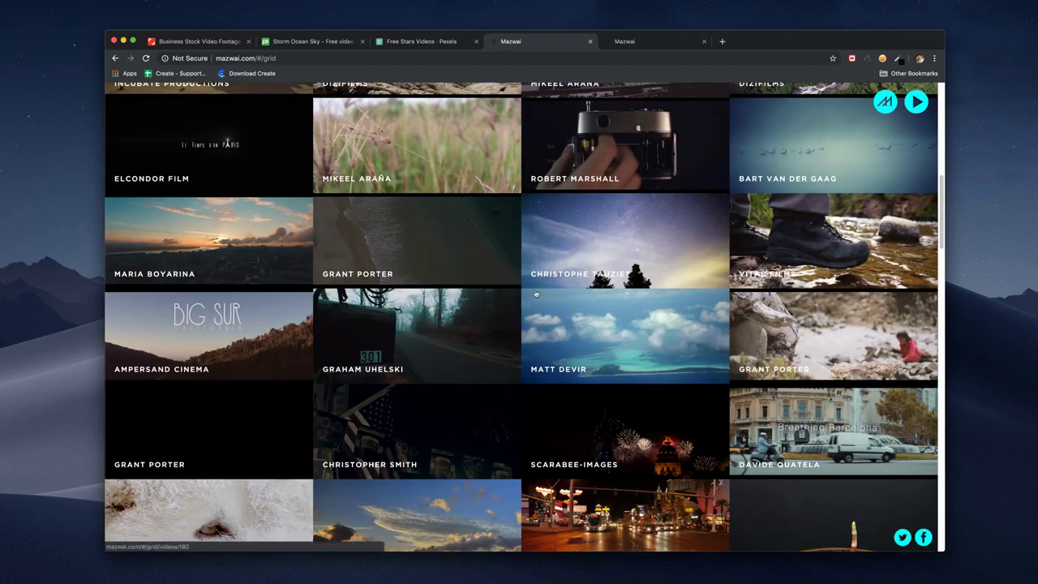
{"action": "scroll", "coordinate": [658, 293], "scroll_direction": "down", "scroll_amount": 3}
{"action": "scroll", "coordinate": [659, 294], "scroll_direction": "down", "scroll_amount": 1}
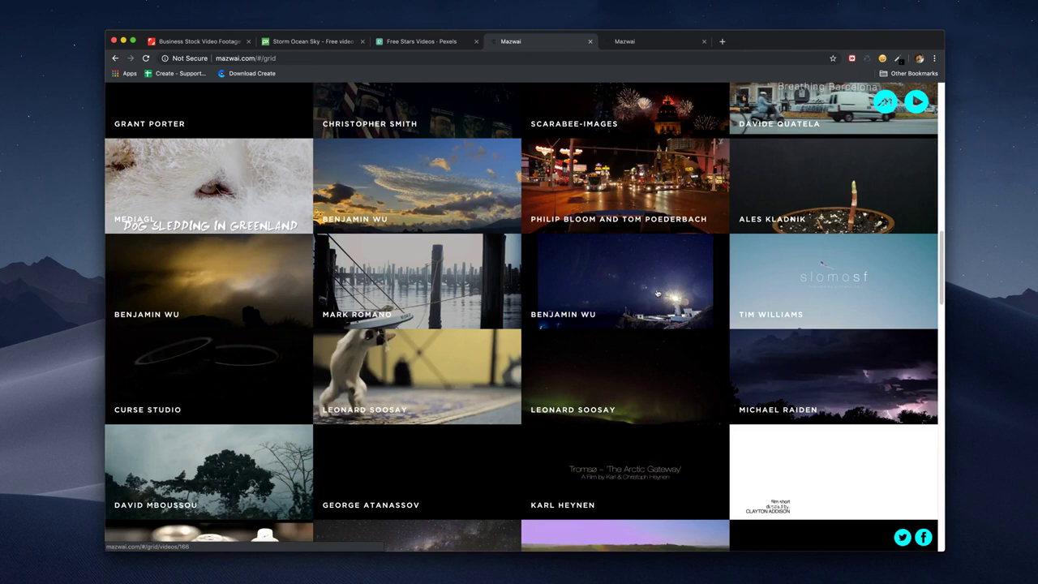
{"action": "scroll", "coordinate": [718, 245], "scroll_direction": "down", "scroll_amount": 1}
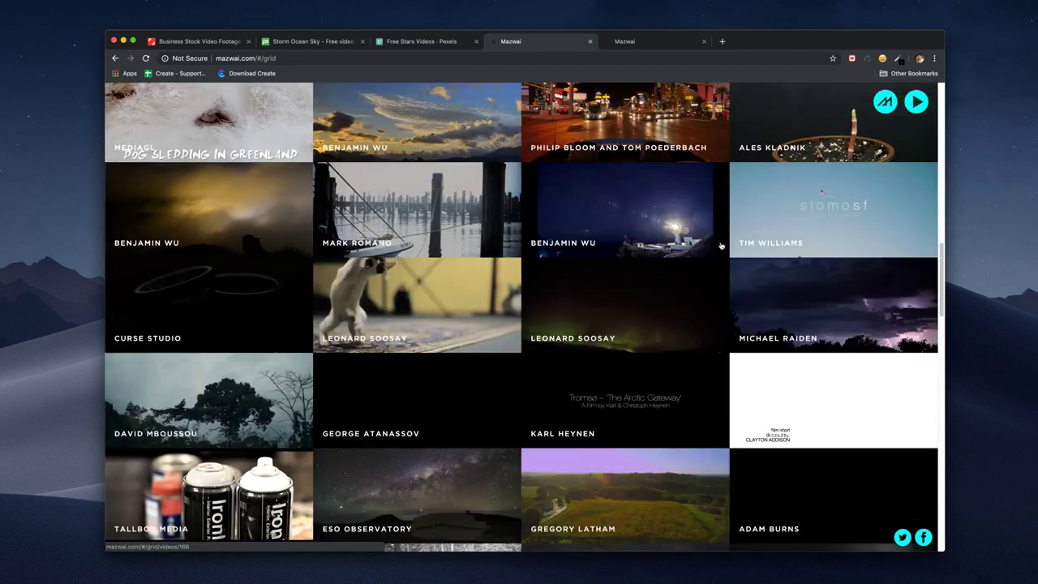
Play the light bulb clip on Mazwai from the start and download it
{"action": "left_click", "coordinate": [670, 44]}
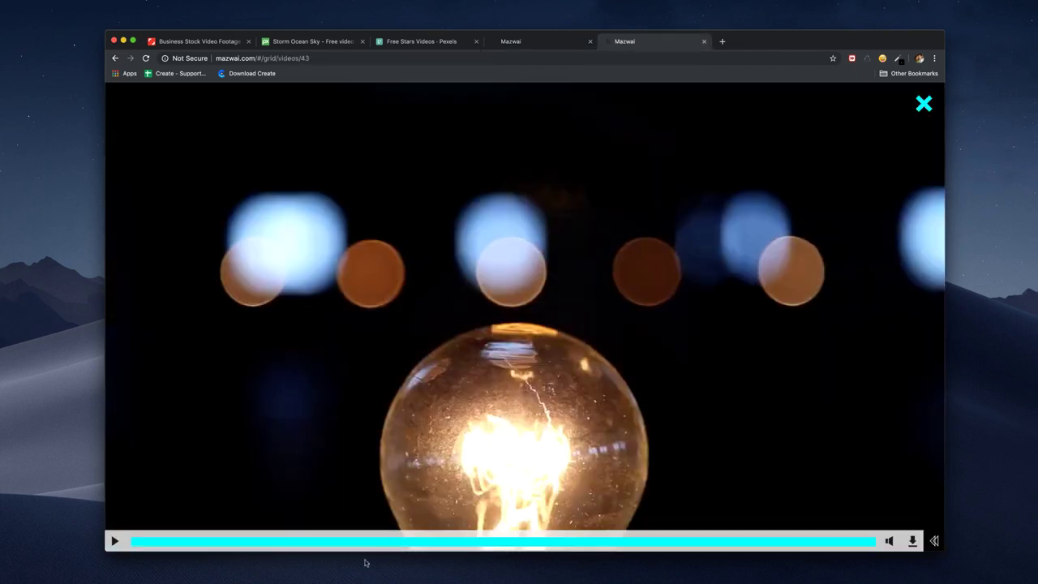
{"action": "left_click", "coordinate": [138, 544]}
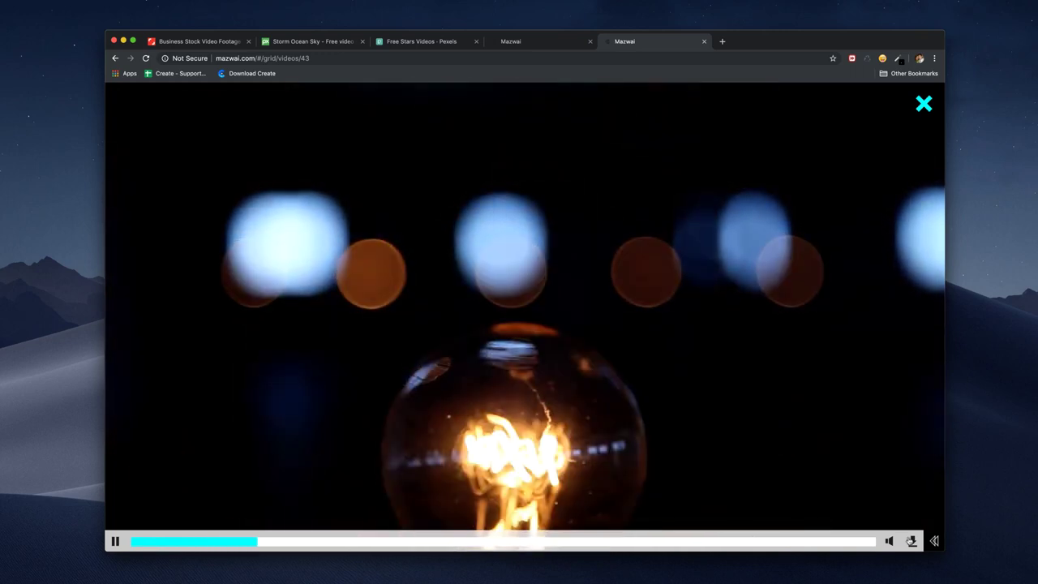
{"action": "left_click", "coordinate": [913, 541]}
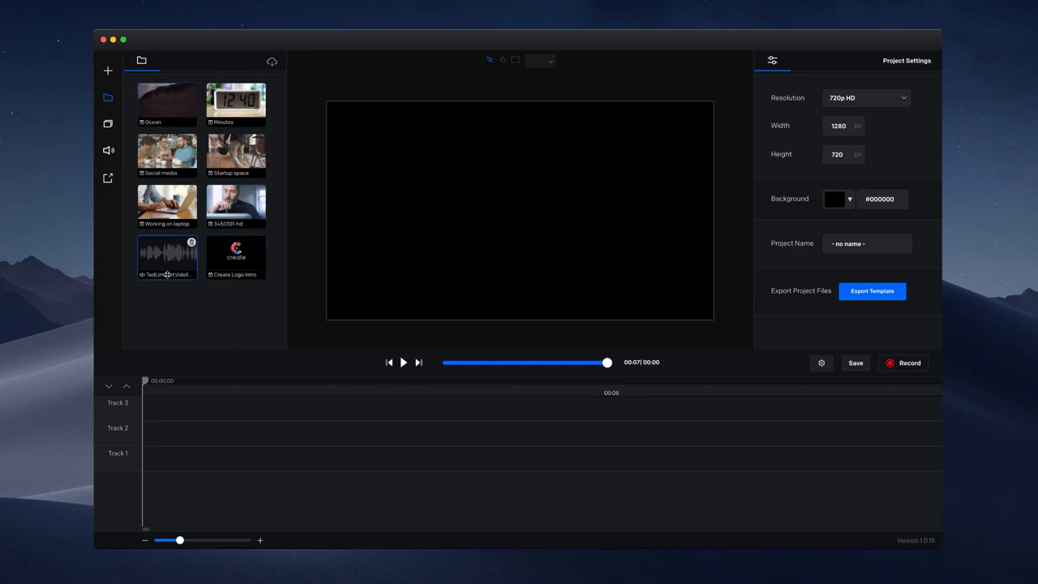
In the Create video editor, place the voice-over recording at the start of Track 3 and cut off everything after 00:05,08
{"action": "left_click_drag", "start_coordinate": [166, 255], "coordinate": [186, 413]}
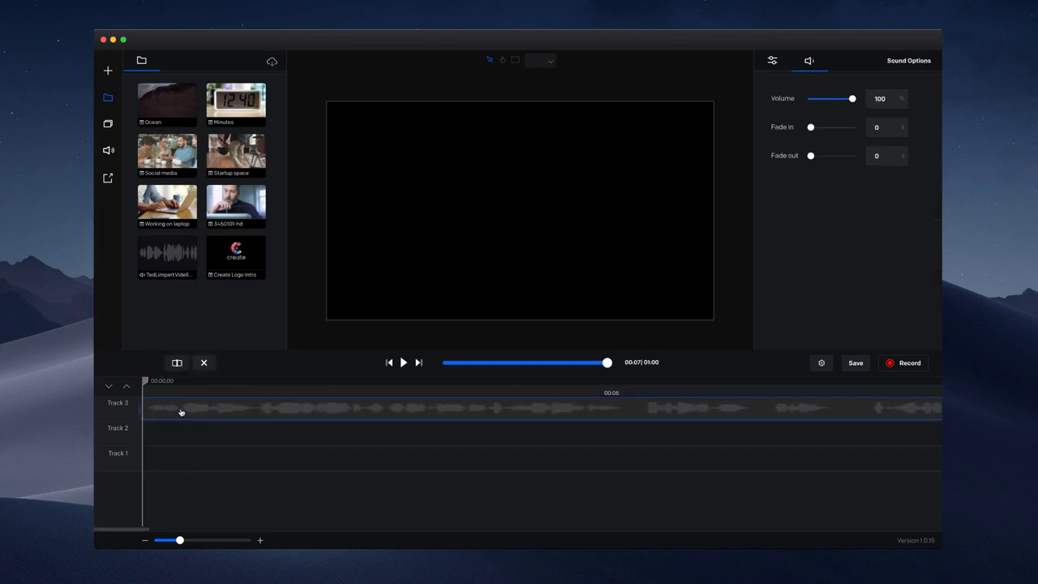
{"action": "left_click", "coordinate": [403, 363]}
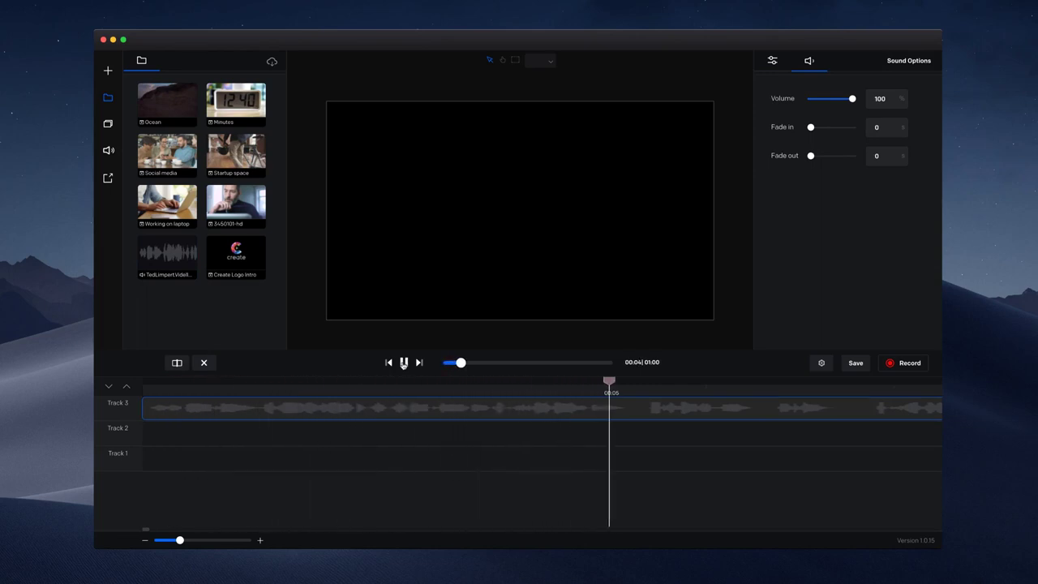
{"action": "left_click", "coordinate": [403, 363]}
{"action": "key", "text": "Left"}
{"action": "key", "text": "Left"}
{"action": "key", "text": "Left"}
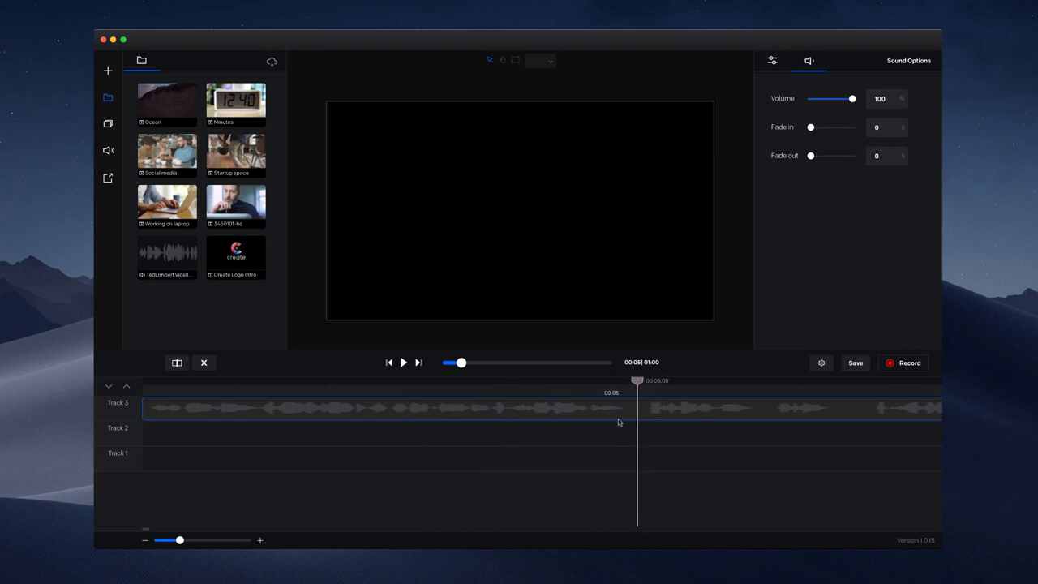
{"action": "left_click", "coordinate": [204, 362]}
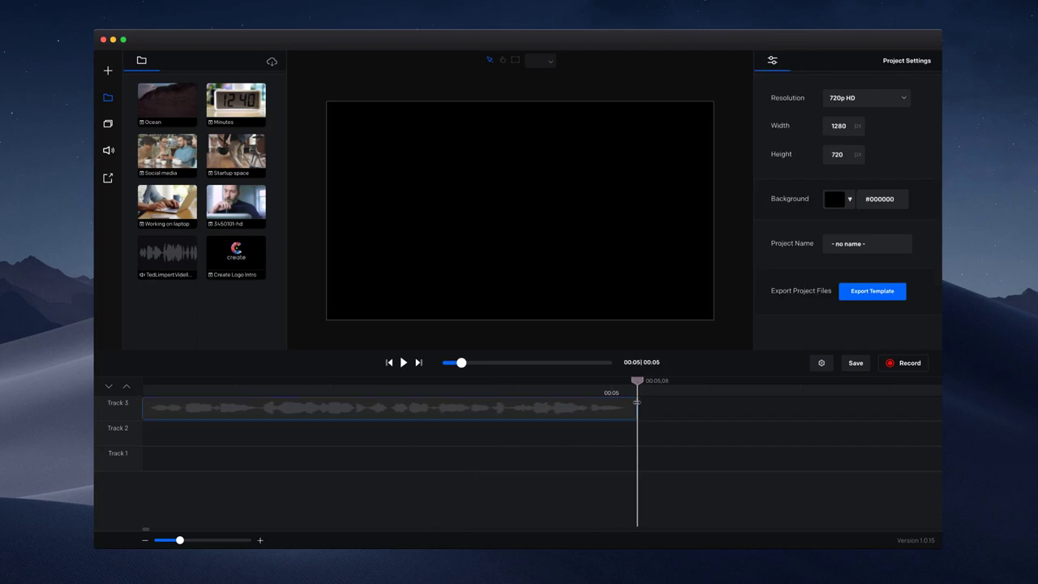
Return the playhead to the start and move the trimmed voice-over to Track 2, beginning at about 1 second
{"action": "left_click", "coordinate": [120, 390]}
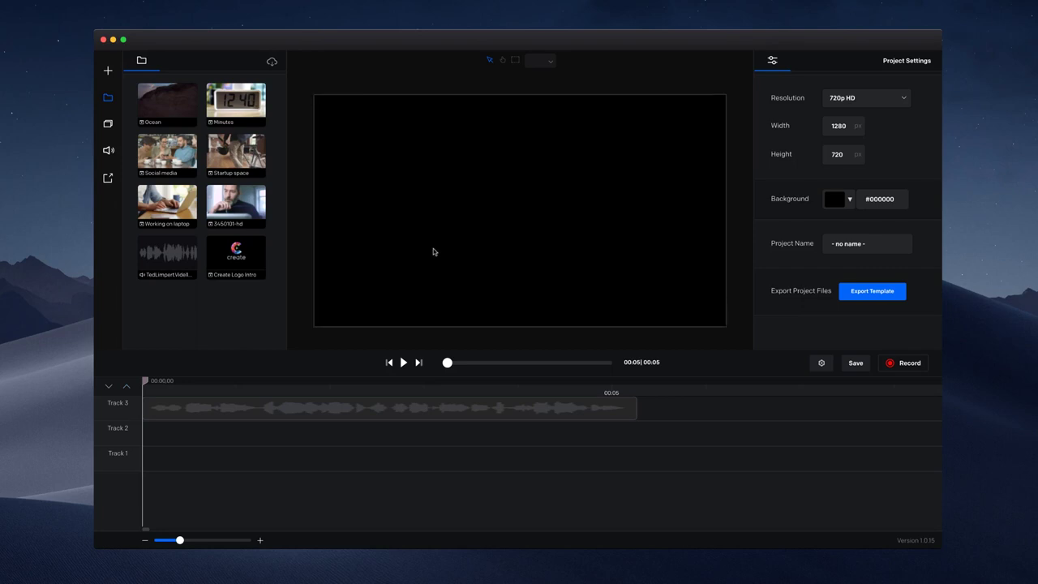
{"action": "left_click", "coordinate": [240, 416]}
{"action": "left_click", "coordinate": [241, 438]}
{"action": "left_click_drag", "start_coordinate": [387, 408], "coordinate": [412, 431]}
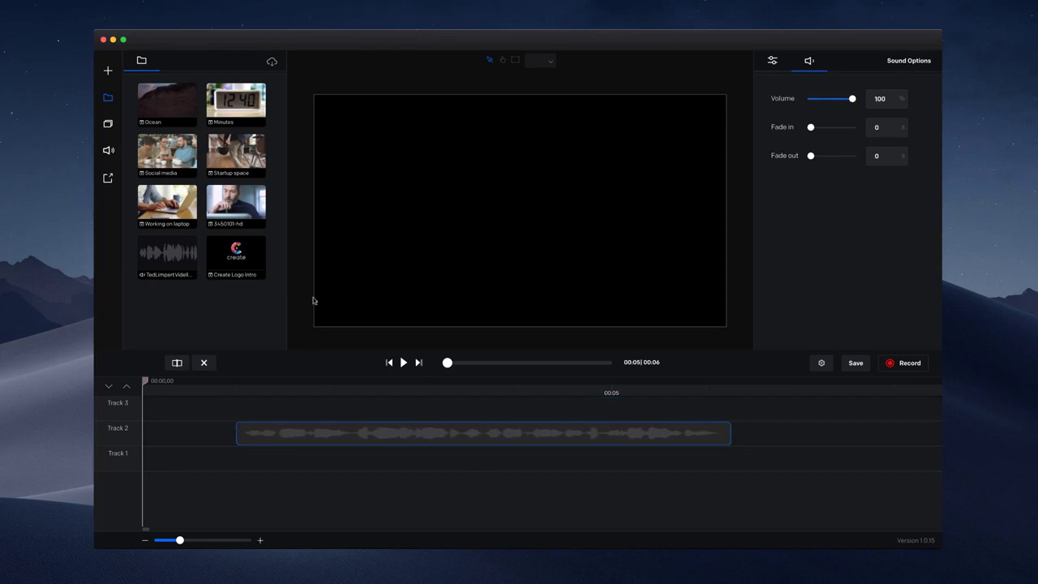
Open the music library and examine its list of genres, leaving Pop selected
{"action": "left_click", "coordinate": [109, 150]}
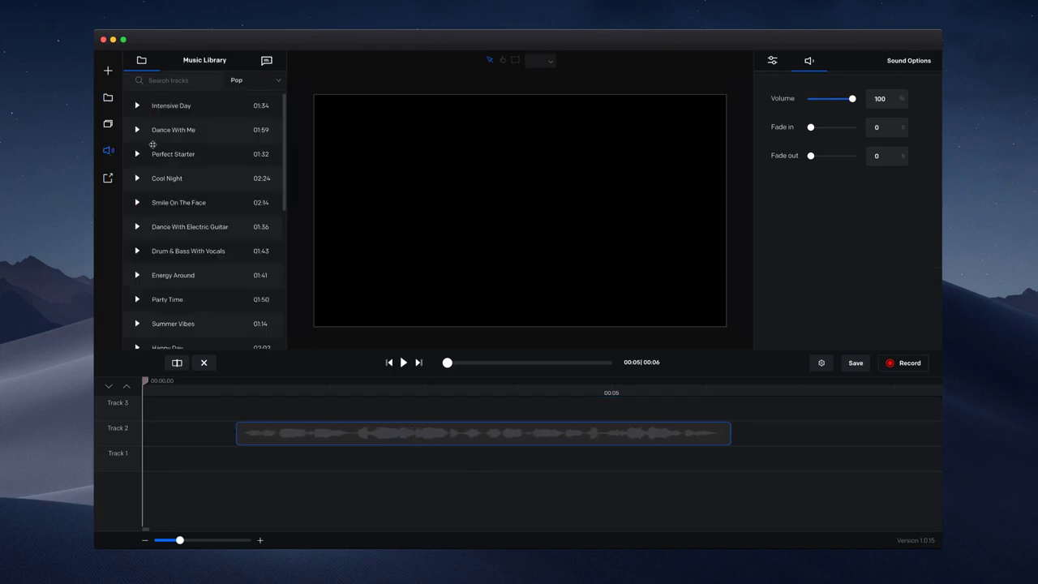
{"action": "left_click", "coordinate": [264, 83]}
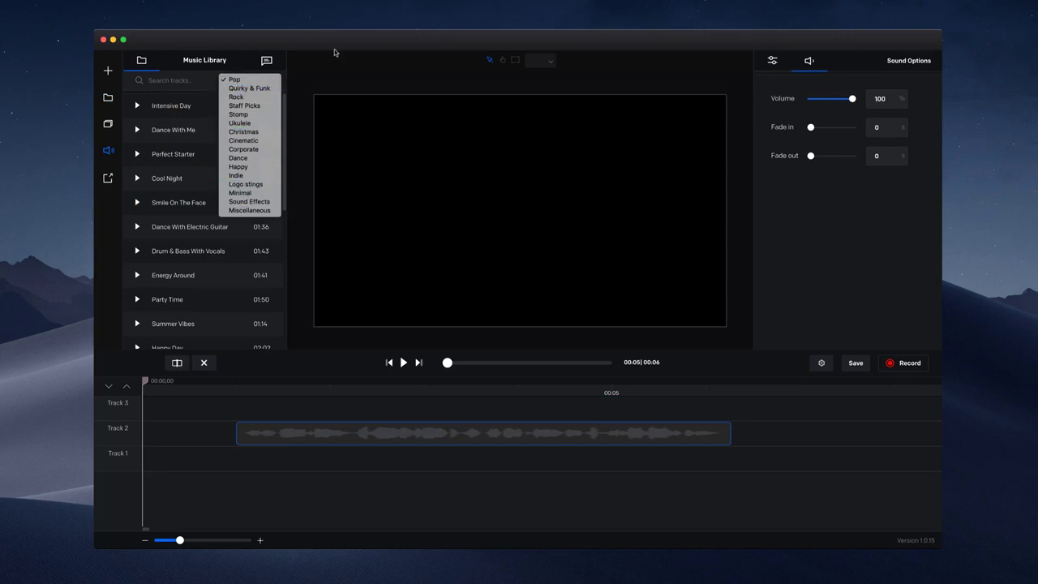
{"action": "left_click", "coordinate": [299, 59]}
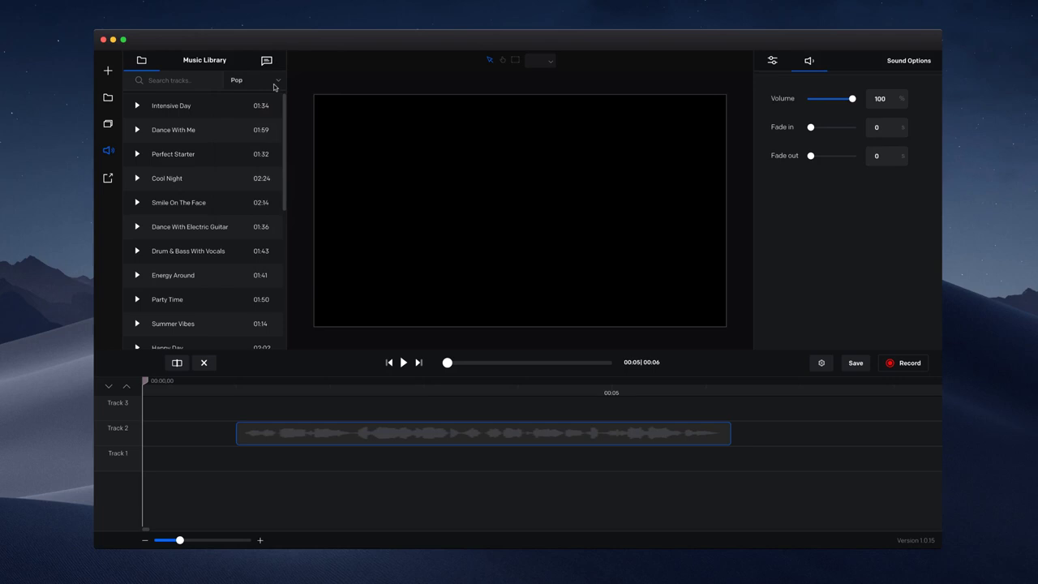
{"action": "left_click", "coordinate": [274, 84]}
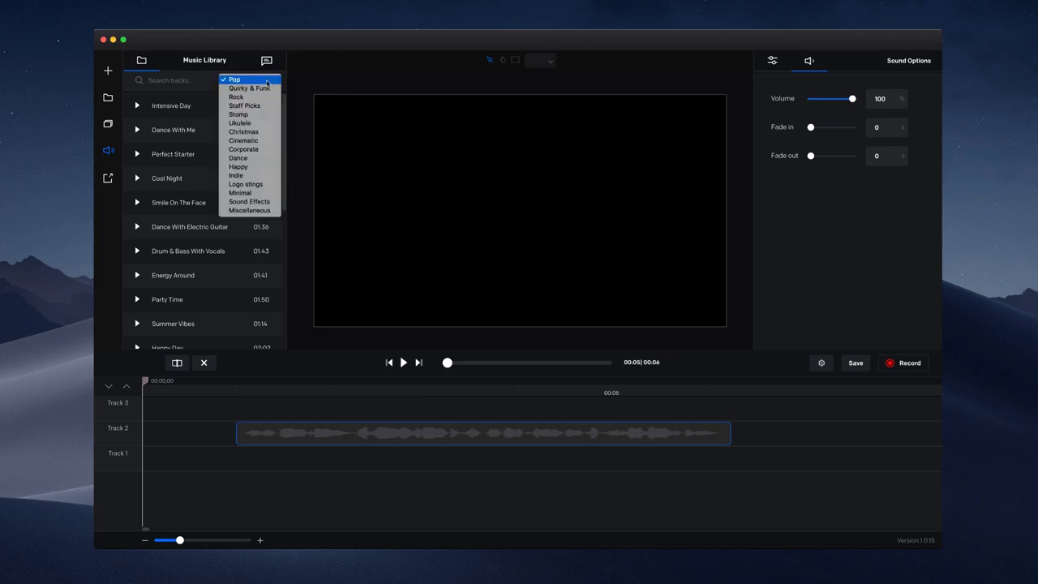
{"action": "left_click", "coordinate": [344, 127]}
{"action": "left_click", "coordinate": [276, 88]}
{"action": "left_click", "coordinate": [173, 103]}
Preview the pop tracks Dance With Me, Perfect Starter, Cool Night and Smile On The Face
{"action": "left_click", "coordinate": [138, 133]}
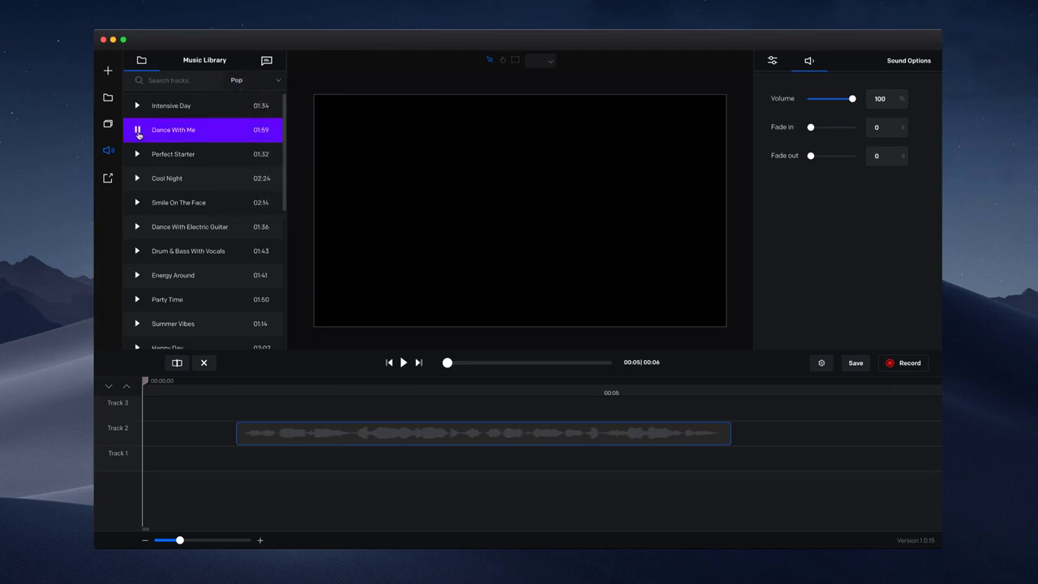
{"action": "left_click", "coordinate": [138, 154]}
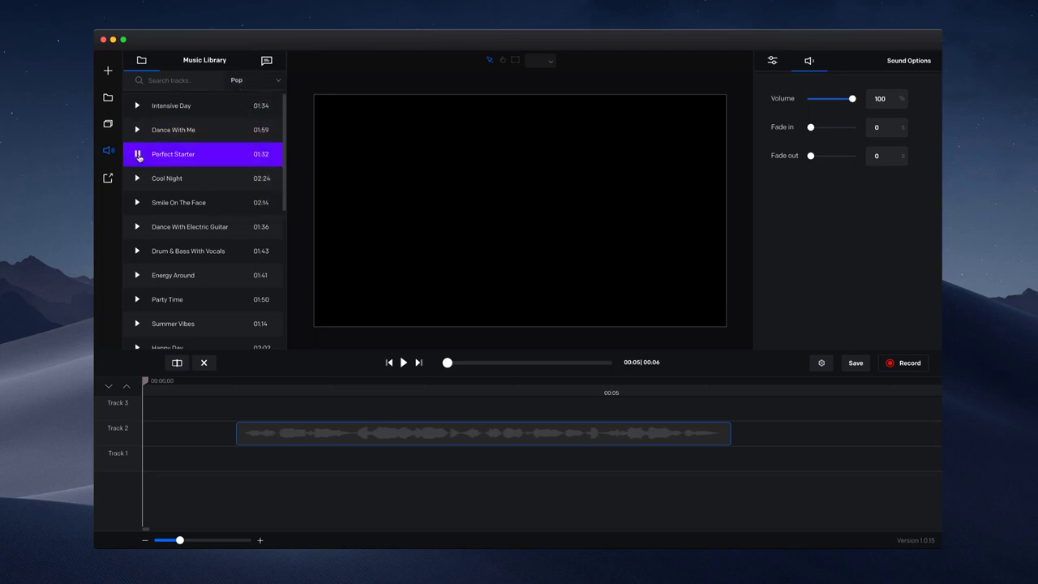
{"action": "left_click", "coordinate": [137, 178]}
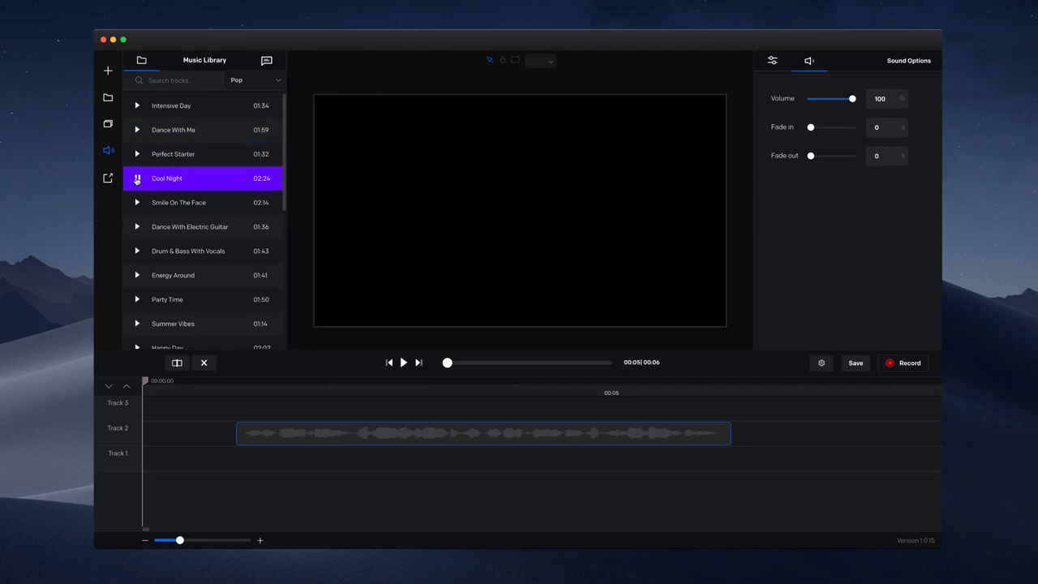
{"action": "left_click", "coordinate": [137, 178]}
{"action": "left_click", "coordinate": [139, 203]}
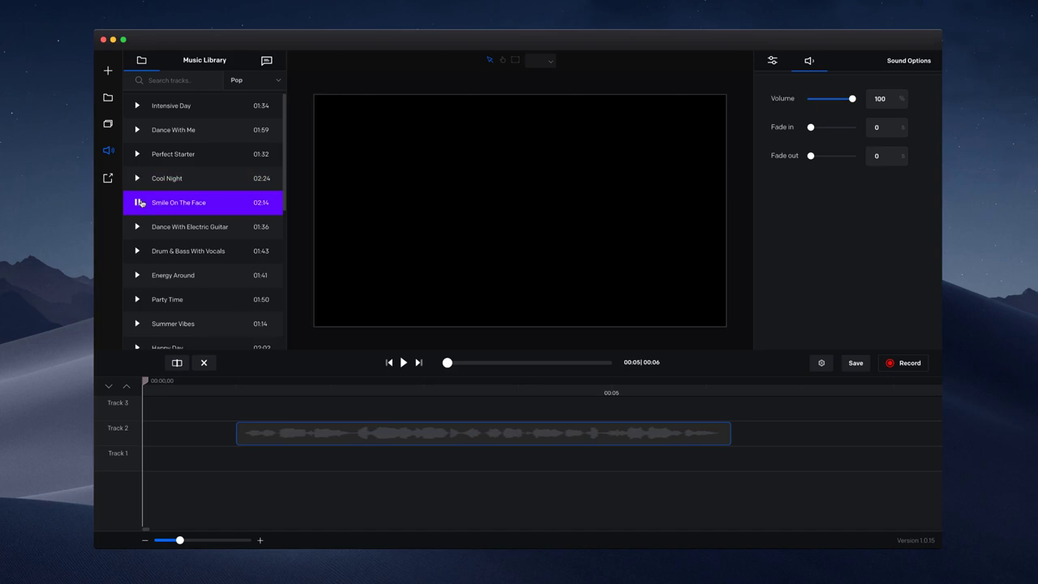
{"action": "left_click", "coordinate": [139, 203]}
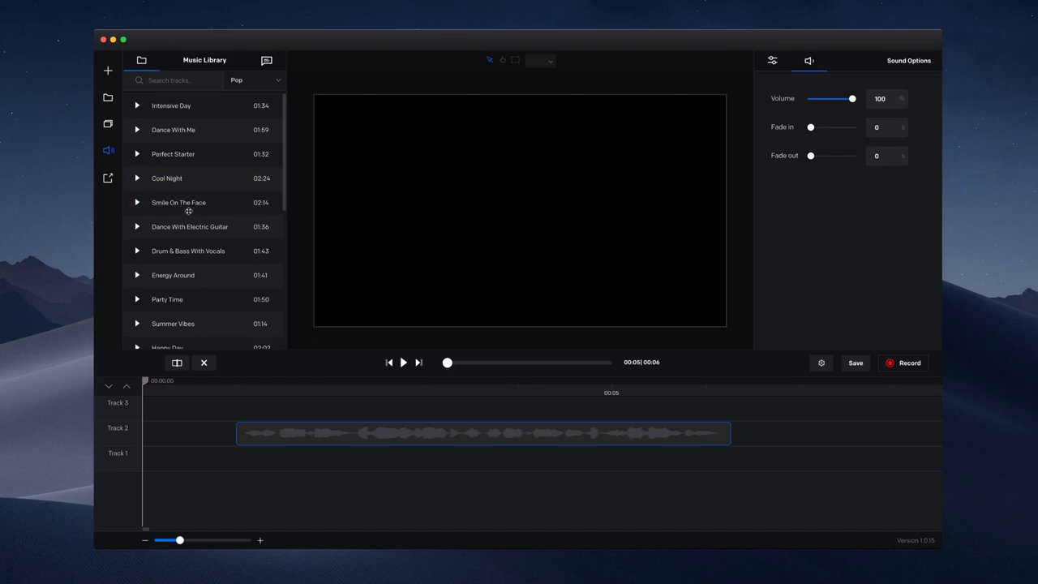
Add Smile On The Face at the start of Track 1 and play the mix with its volume lowered to 40.7%
{"action": "left_click_drag", "start_coordinate": [180, 207], "coordinate": [174, 466]}
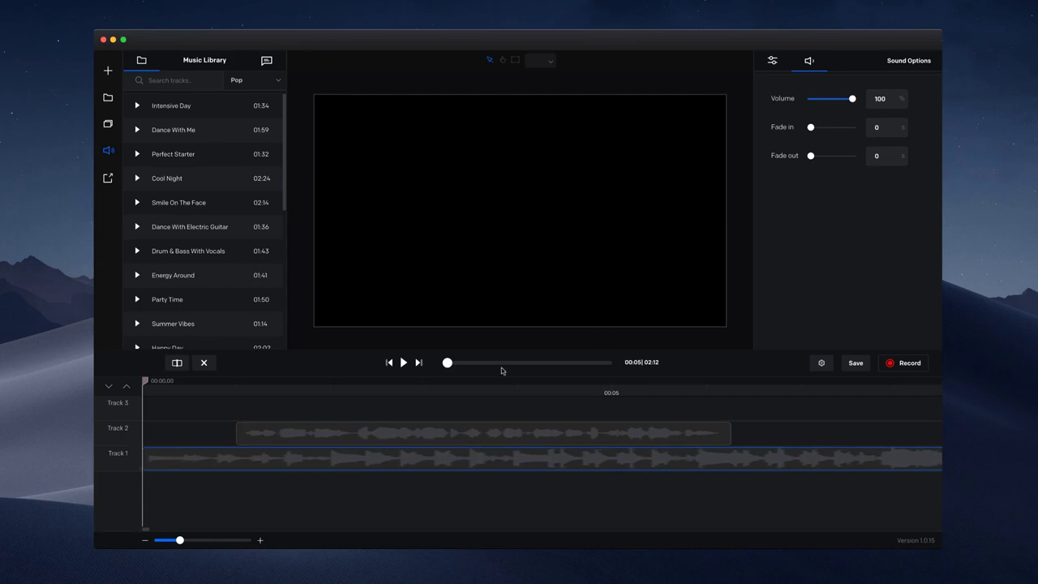
{"action": "left_click_drag", "start_coordinate": [856, 102], "coordinate": [828, 101]}
{"action": "left_click", "coordinate": [403, 363]}
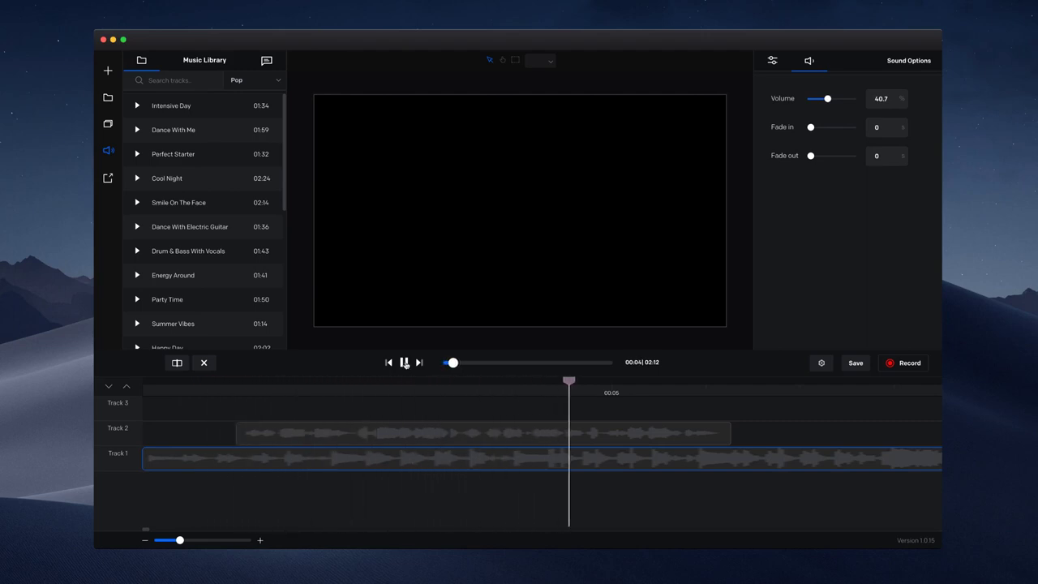
{"action": "left_click", "coordinate": [404, 363]}
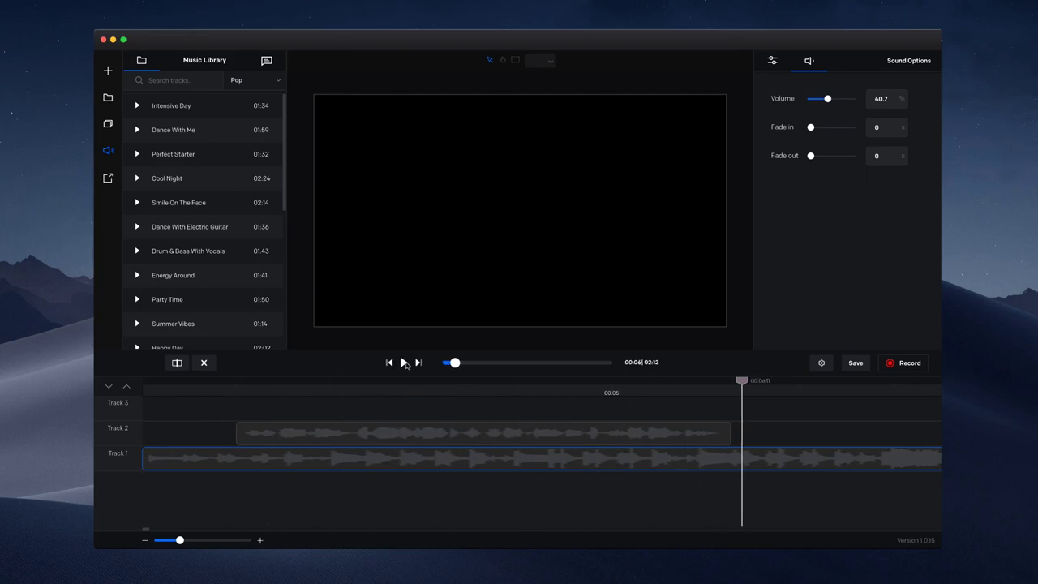
Split the music on Track 1 at 00:06,09, delete the remainder and trim its end flush with the voice-over
{"action": "left_click_drag", "start_coordinate": [742, 380], "coordinate": [734, 380]}
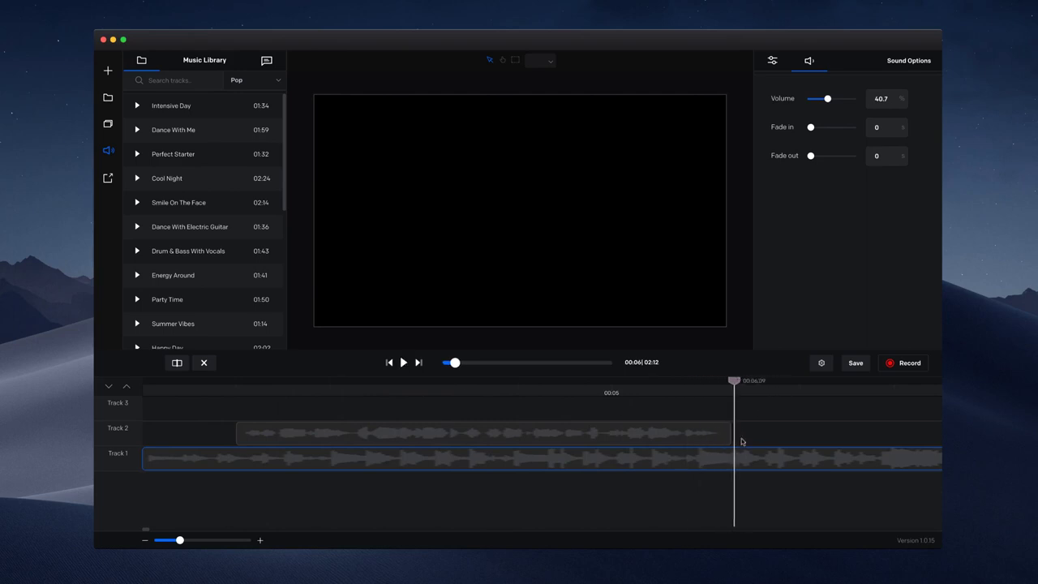
{"action": "left_click", "coordinate": [177, 362]}
{"action": "left_click", "coordinate": [204, 363]}
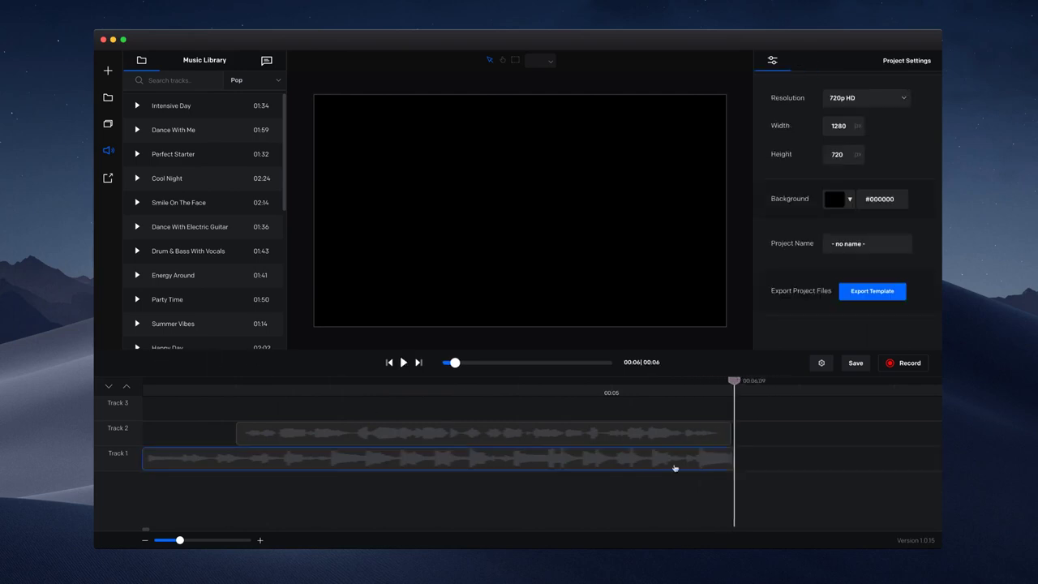
{"action": "left_click", "coordinate": [711, 452]}
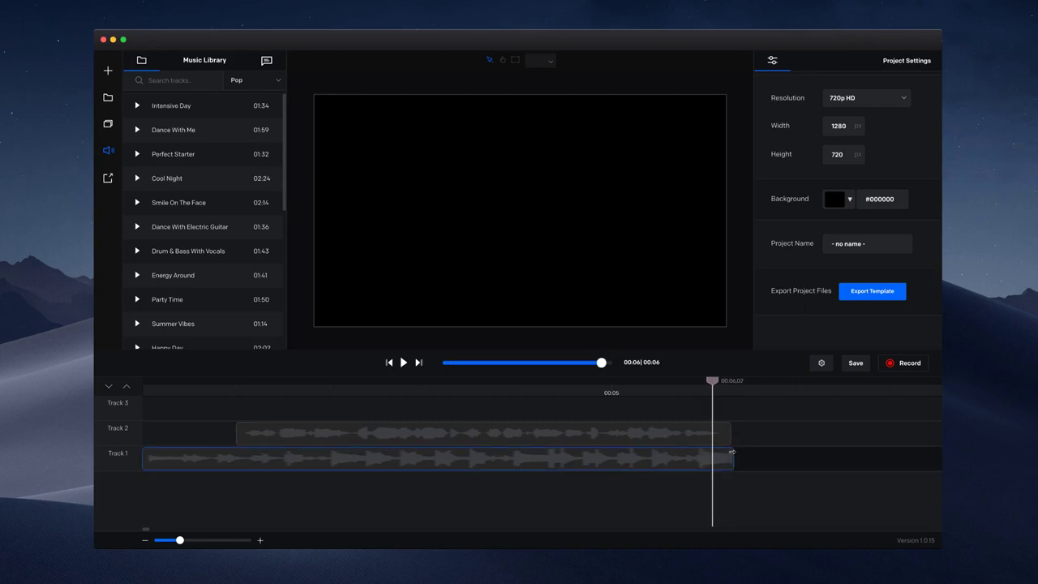
{"action": "left_click", "coordinate": [731, 453]}
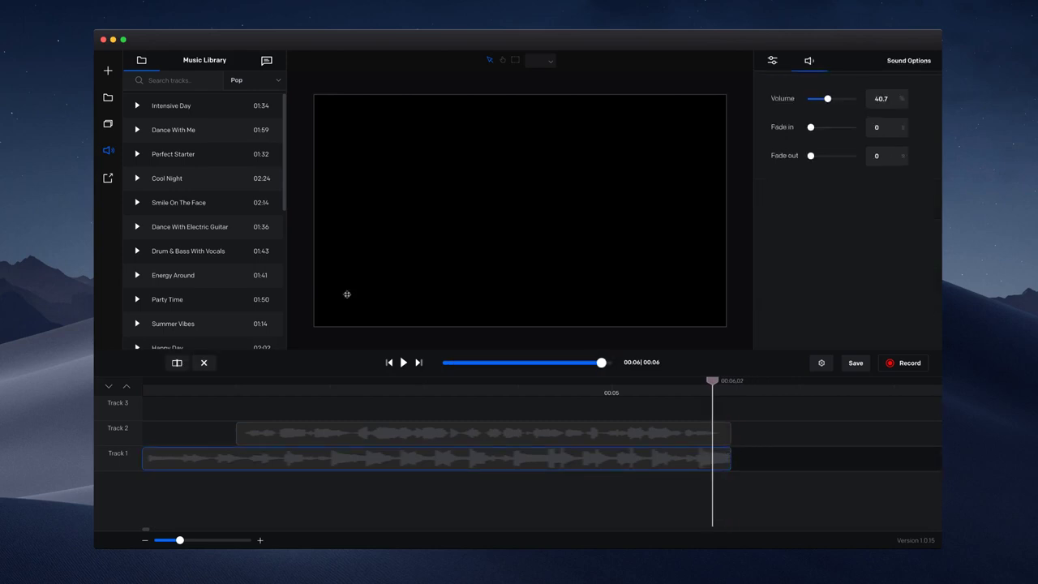
Switch the music library to the Cinematic genre and preview the tracks Curiosity and Emotional Piano
{"action": "left_click", "coordinate": [261, 79]}
{"action": "left_click", "coordinate": [265, 140]}
{"action": "scroll", "coordinate": [169, 206], "scroll_direction": "down", "scroll_amount": 3}
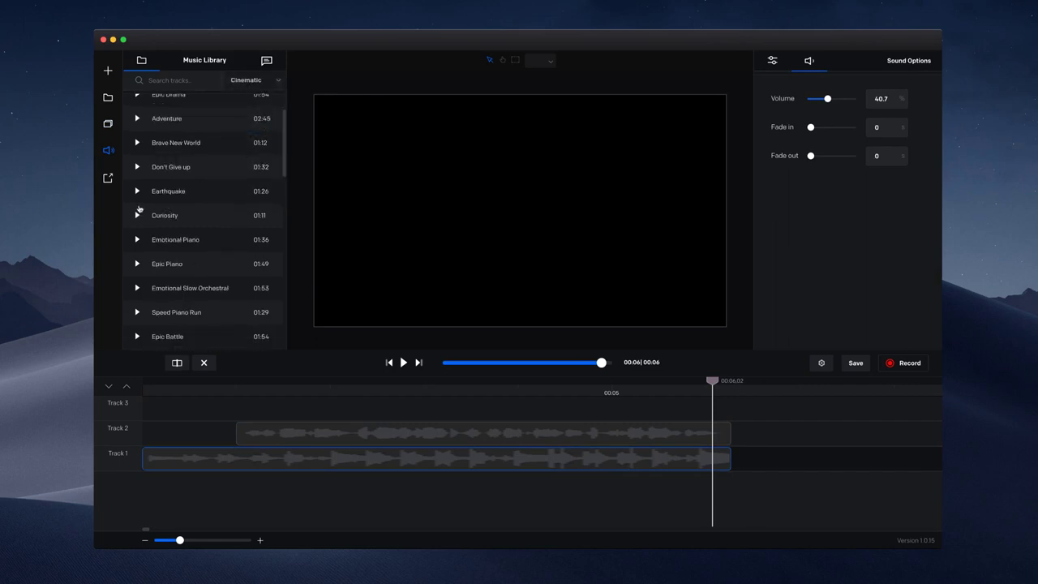
{"action": "left_click", "coordinate": [137, 215]}
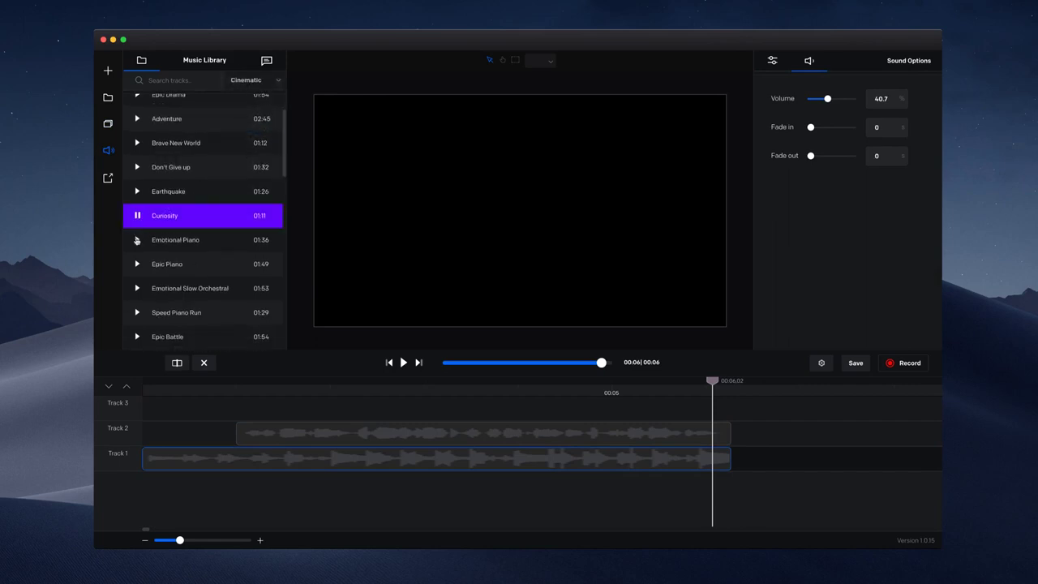
{"action": "left_click", "coordinate": [137, 240]}
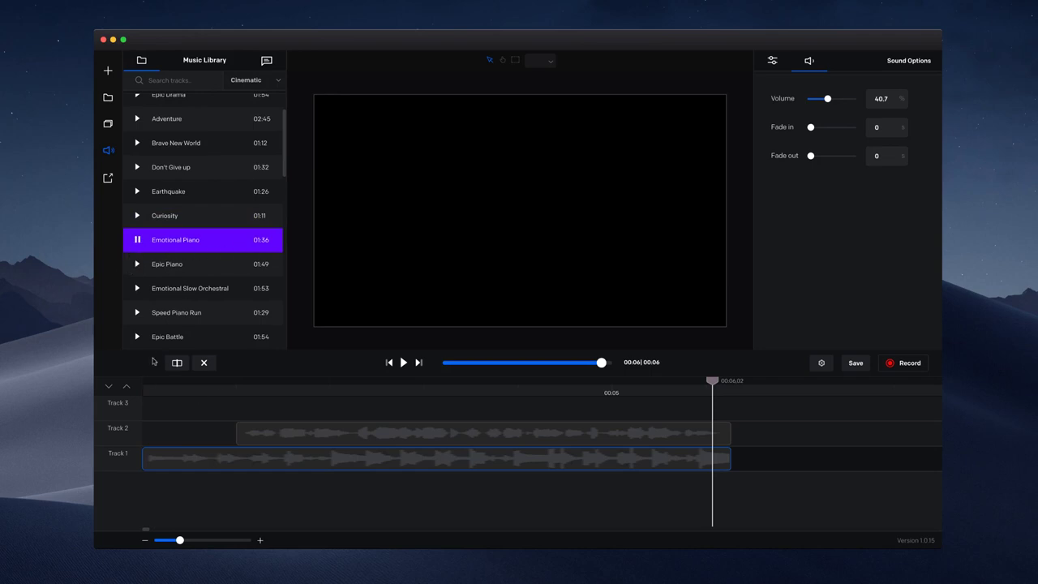
{"action": "left_click", "coordinate": [118, 464]}
{"action": "left_click", "coordinate": [116, 465]}
{"action": "left_click", "coordinate": [138, 241]}
Move the music from Track 1 to Track 3 after the voice-over and place Emotional Piano at the start of Track 1
{"action": "left_click_drag", "start_coordinate": [182, 456], "coordinate": [774, 415]}
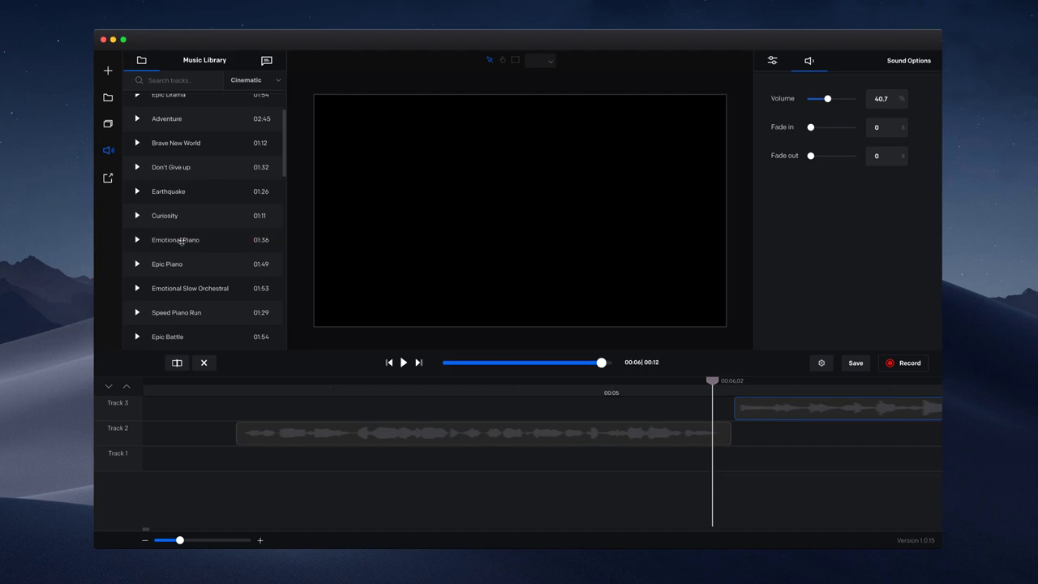
{"action": "left_click", "coordinate": [136, 241]}
{"action": "left_click_drag", "start_coordinate": [136, 240], "coordinate": [636, 472]}
{"action": "left_click_drag", "start_coordinate": [757, 464], "coordinate": [200, 459]}
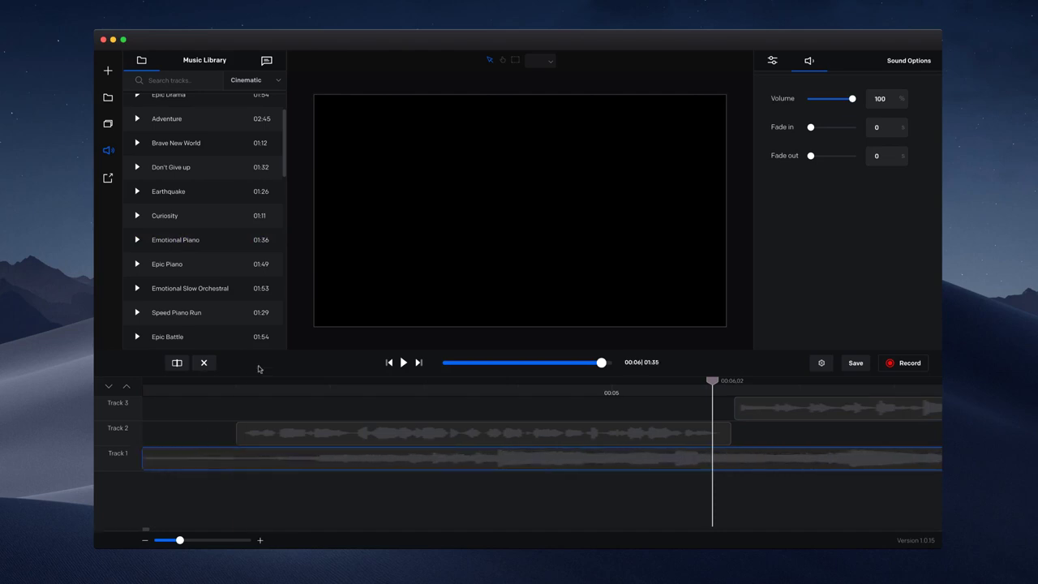
Lower the Emotional Piano clip's volume to 46.51% and play the mix from the beginning
{"action": "left_click", "coordinate": [392, 364]}
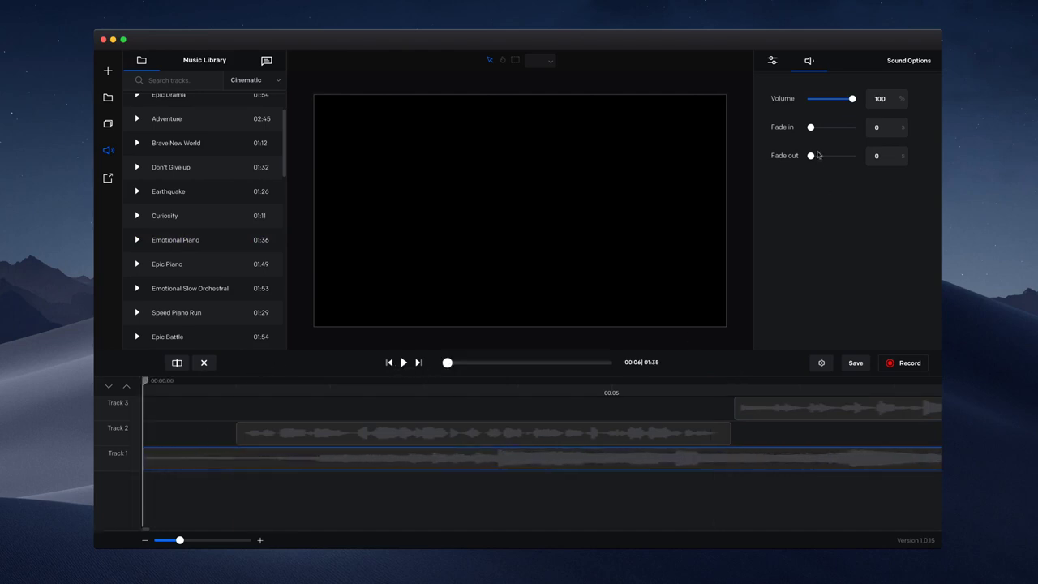
{"action": "left_click_drag", "start_coordinate": [851, 98], "coordinate": [830, 98]}
{"action": "left_click", "coordinate": [403, 363]}
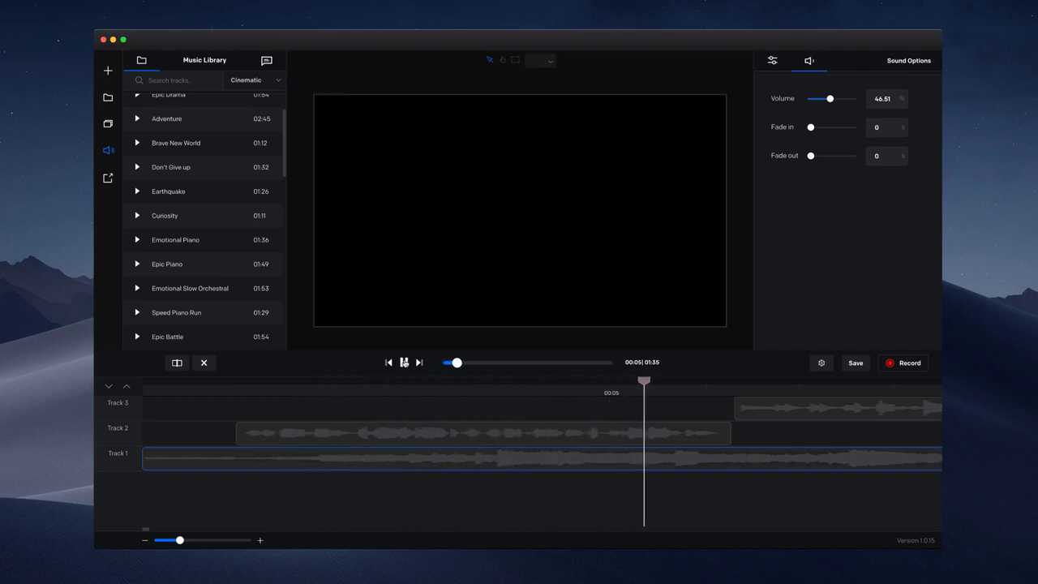
{"action": "left_click", "coordinate": [404, 363]}
{"action": "left_click", "coordinate": [402, 436]}
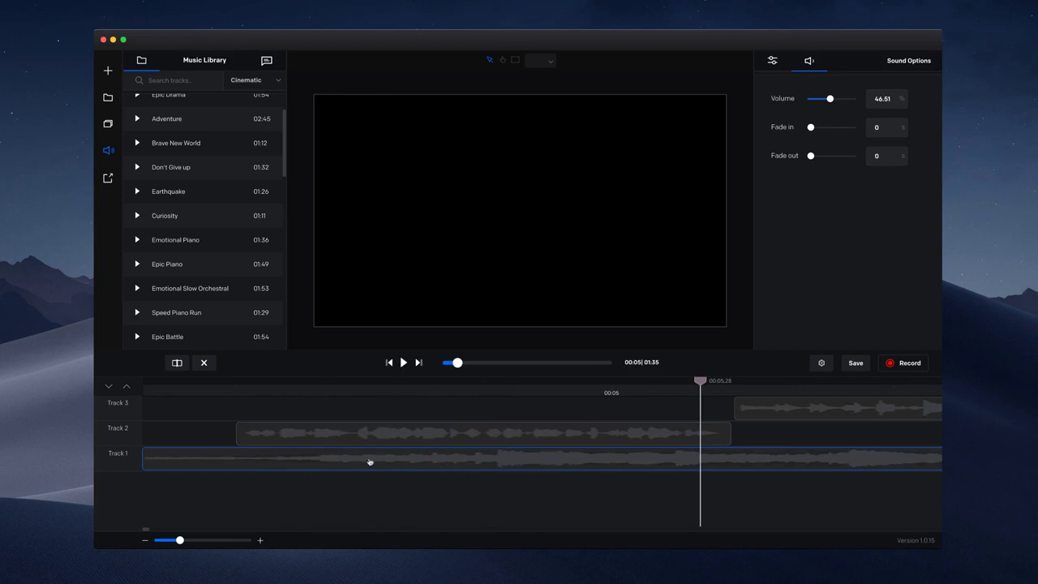
Delete the Emotional Piano clip and move Smile On The Face back beneath the voice-over, starting at the beginning of the timeline
{"action": "left_click", "coordinate": [396, 433]}
{"action": "left_click", "coordinate": [405, 461]}
{"action": "left_click", "coordinate": [542, 461]}
{"action": "left_click", "coordinate": [127, 464]}
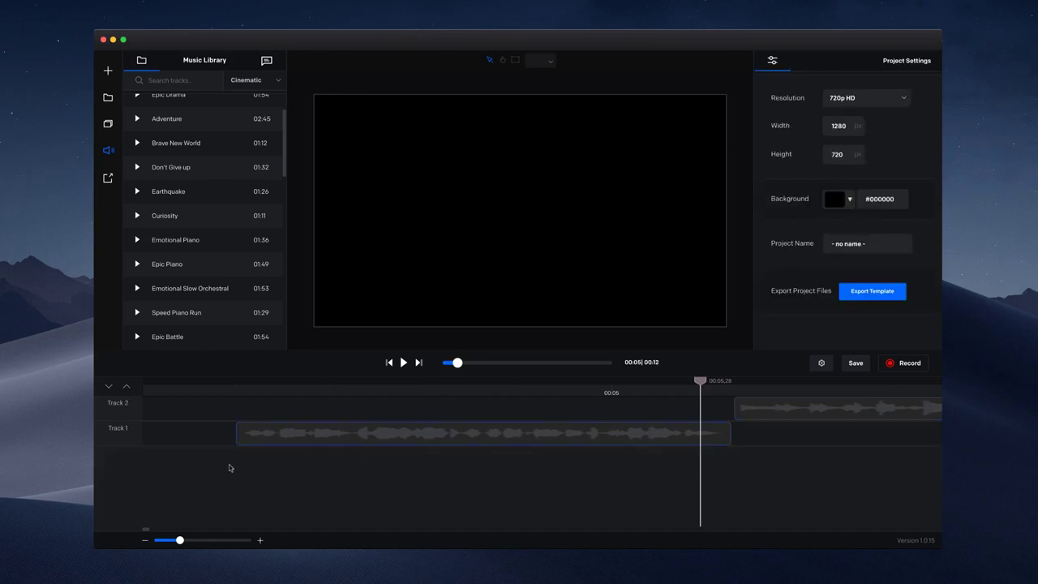
{"action": "left_click", "coordinate": [122, 386]}
{"action": "left_click_drag", "start_coordinate": [802, 412], "coordinate": [248, 464]}
{"action": "mouse_move", "coordinate": [221, 463]}
{"action": "left_mouse_down"}
{"action": "mouse_move", "coordinate": [230, 459]}
{"action": "mouse_move", "coordinate": [220, 461]}
{"action": "left_mouse_up"}
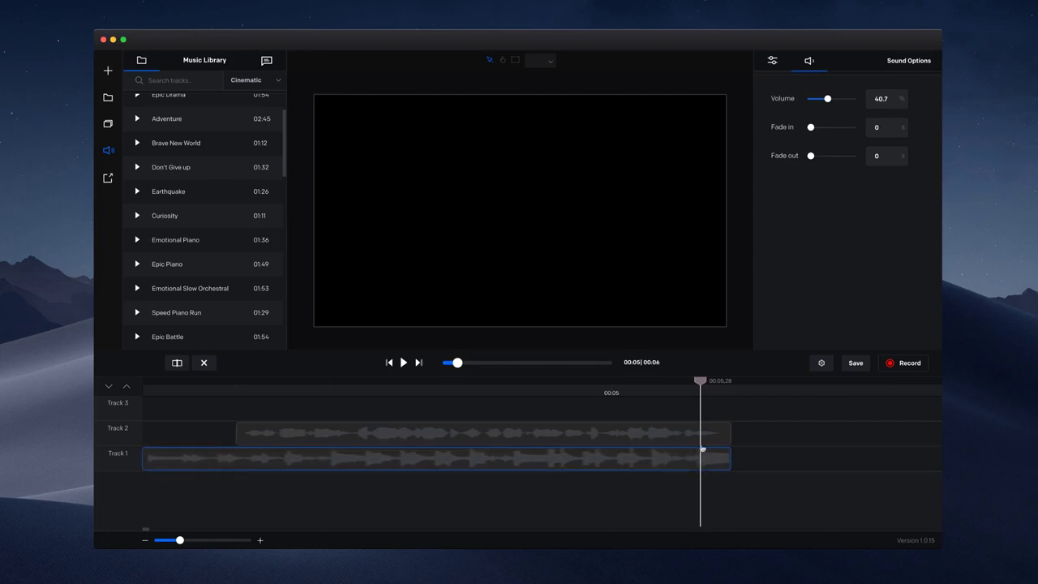
Play the voice-over with Smile On The Face from the start of the timeline
{"action": "left_click", "coordinate": [389, 364]}
{"action": "left_click", "coordinate": [403, 363]}
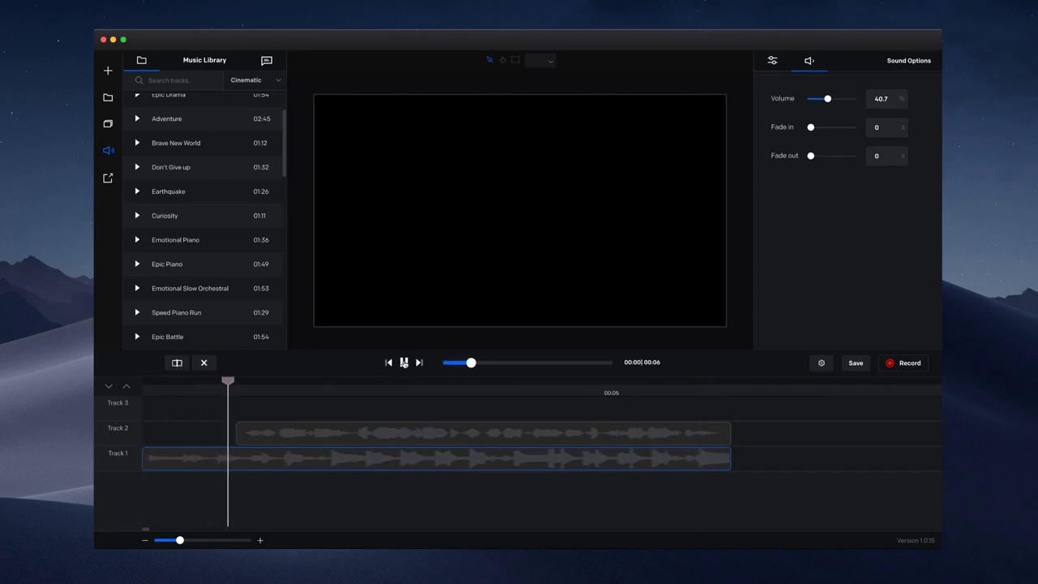
{"action": "left_click", "coordinate": [404, 364]}
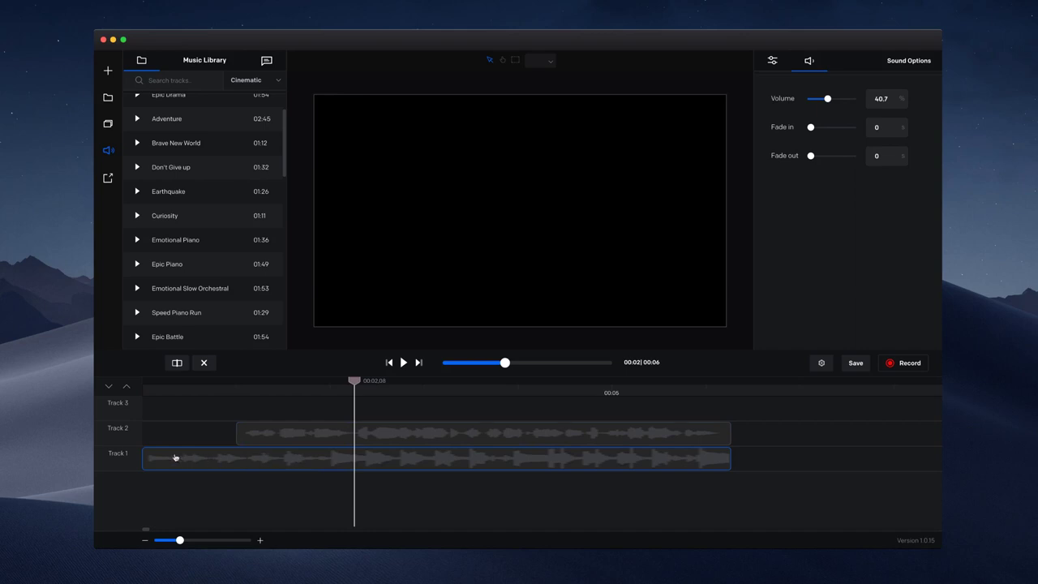
Shift the voice-over on Track 2 to start at about 00:02 and extend the Track 1 music flush with its end
{"action": "left_click", "coordinate": [259, 441]}
{"action": "left_click_drag", "start_coordinate": [282, 435], "coordinate": [301, 435]}
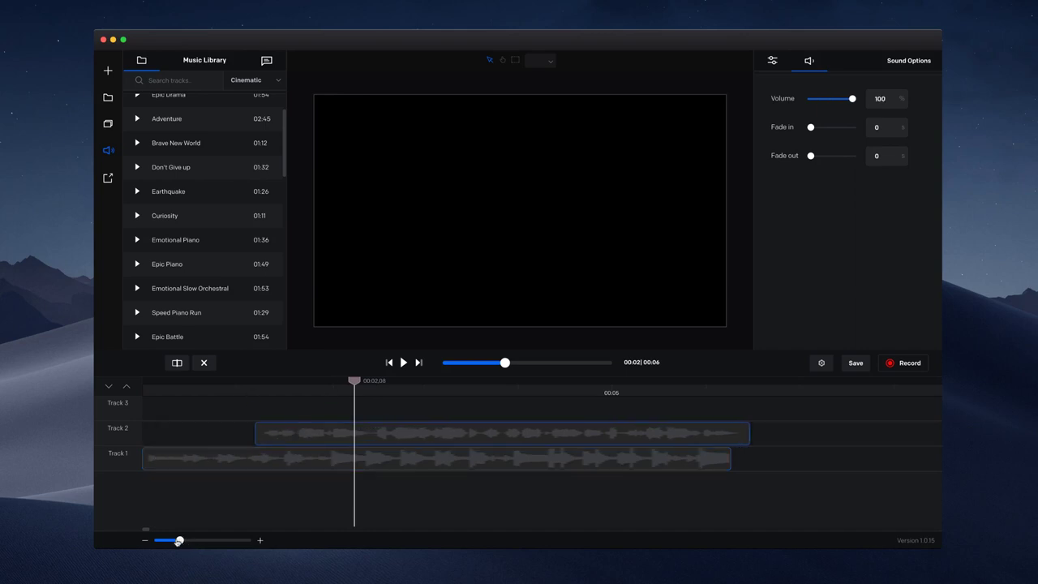
{"action": "left_click_drag", "start_coordinate": [179, 540], "coordinate": [172, 540]}
{"action": "left_click_drag", "start_coordinate": [264, 433], "coordinate": [308, 431]}
{"action": "left_click_drag", "start_coordinate": [277, 392], "coordinate": [331, 392]}
{"action": "left_click_drag", "start_coordinate": [570, 458], "coordinate": [636, 458]}
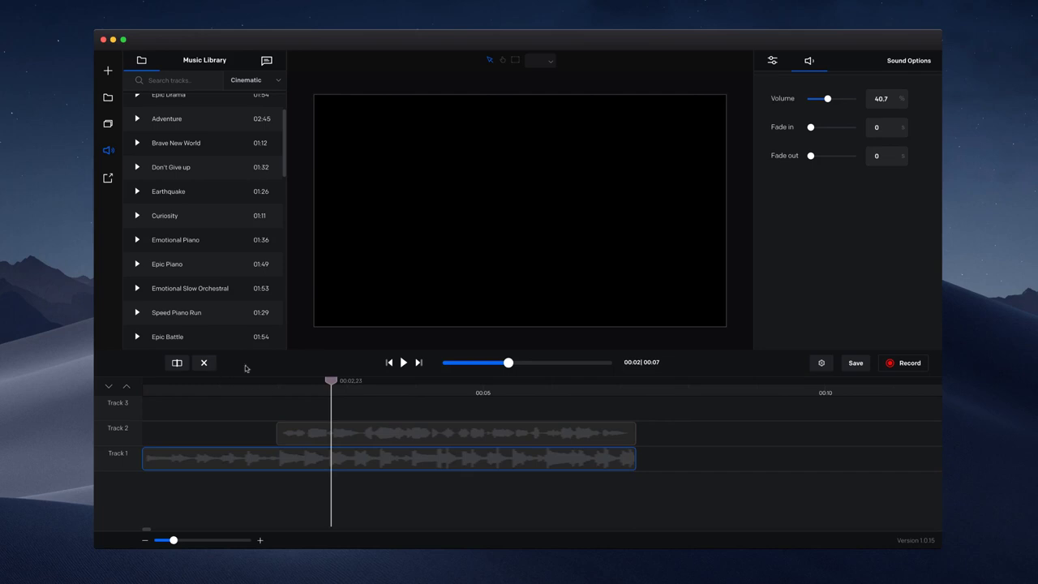
Add Create Logo Intro at the start of Track 3, trim its end to about the voice-over's start and scale it to the canvas
{"action": "left_click", "coordinate": [108, 97]}
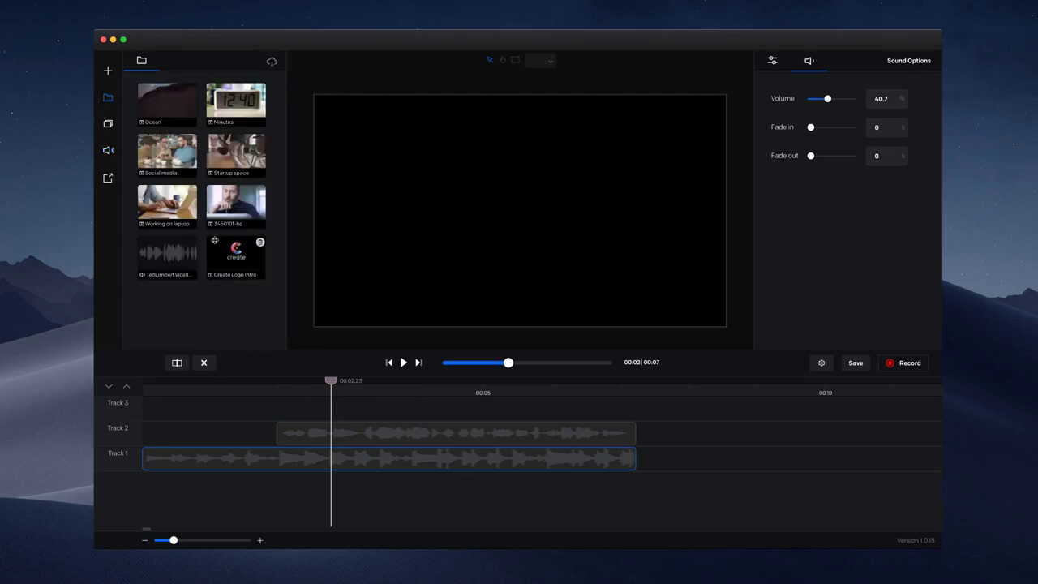
{"action": "left_click_drag", "start_coordinate": [242, 267], "coordinate": [213, 409]}
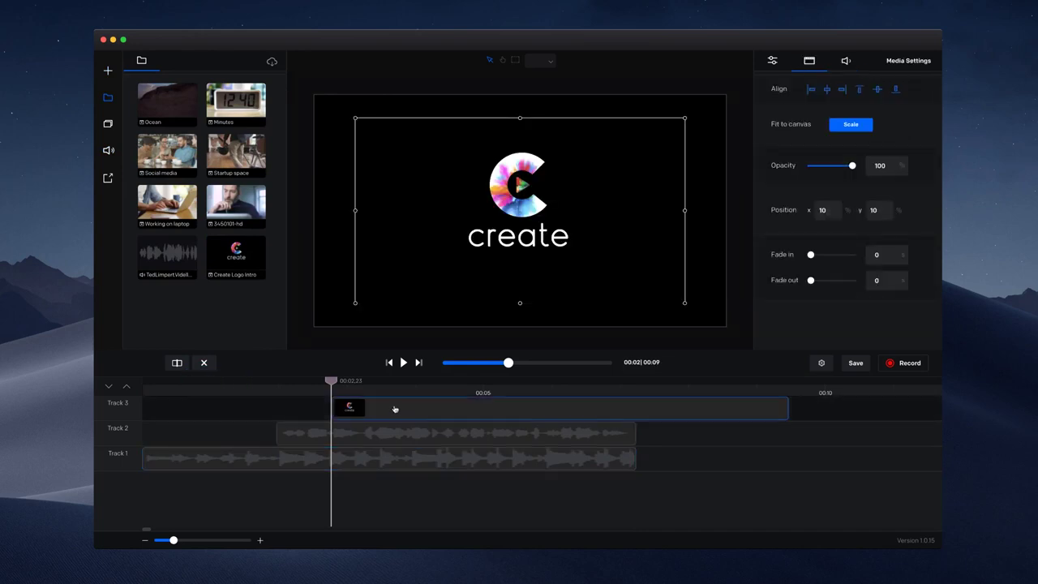
{"action": "left_click_drag", "start_coordinate": [598, 410], "coordinate": [280, 407]}
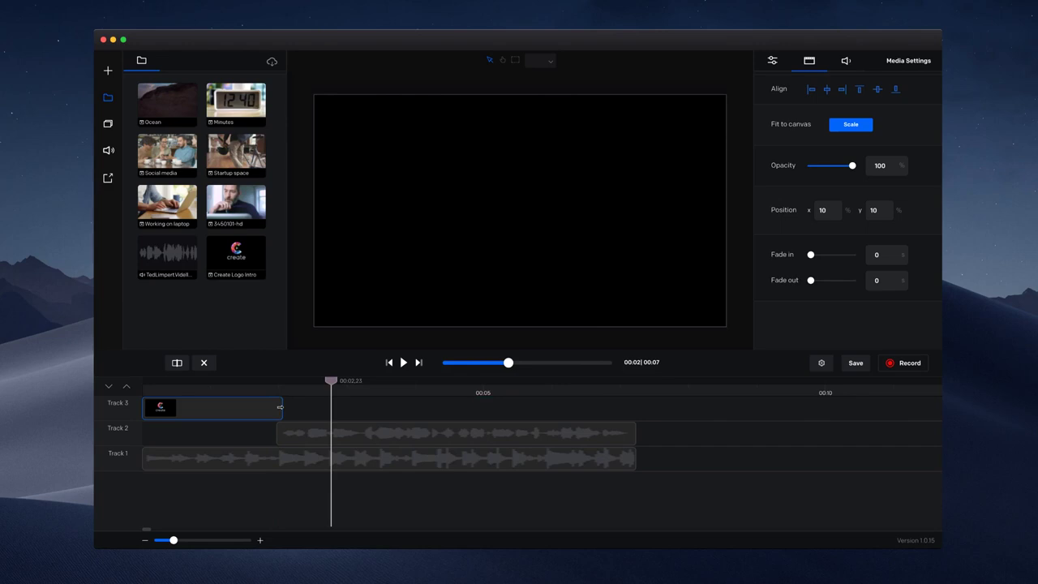
{"action": "left_click", "coordinate": [388, 363]}
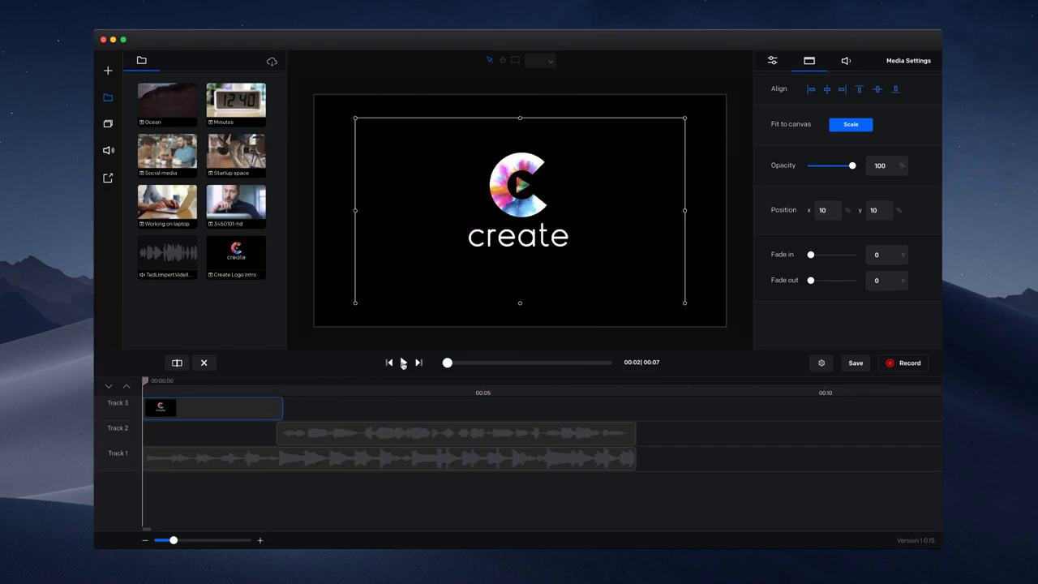
{"action": "left_click", "coordinate": [853, 130]}
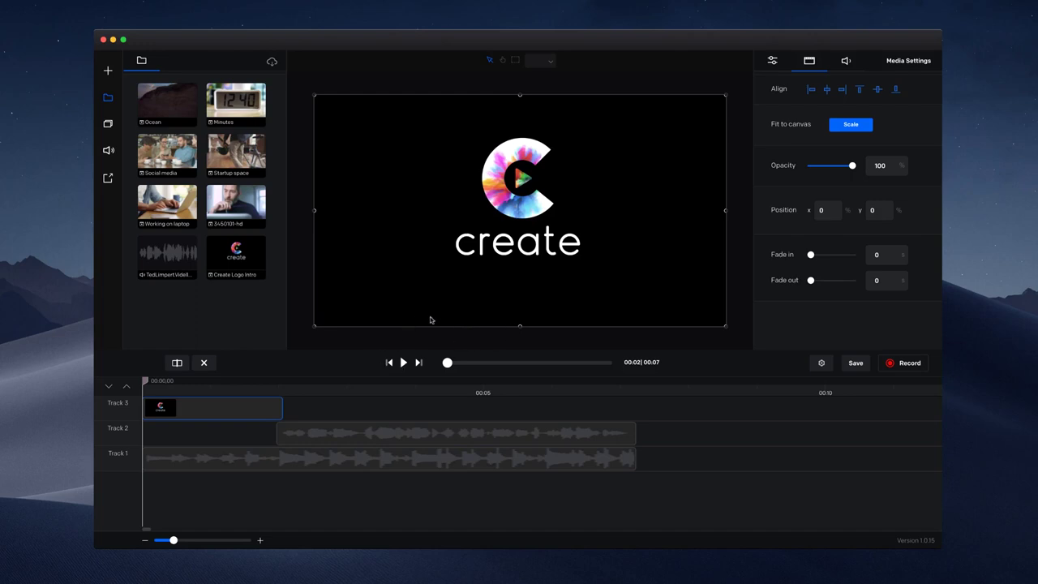
Play back the opening and extend the logo intro's end slightly further past the voice-over's start
{"action": "left_click", "coordinate": [403, 362]}
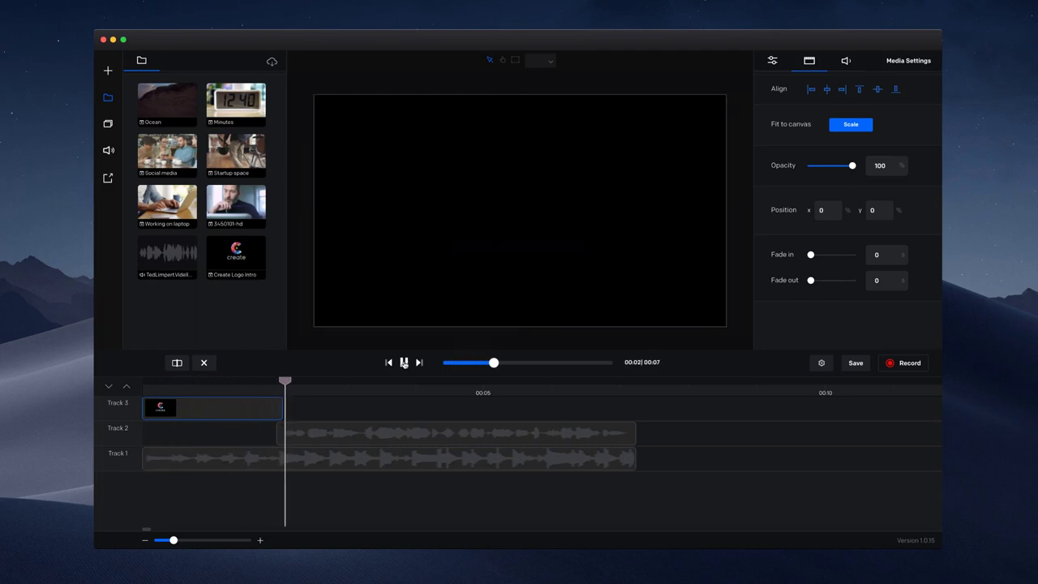
{"action": "left_click", "coordinate": [404, 362]}
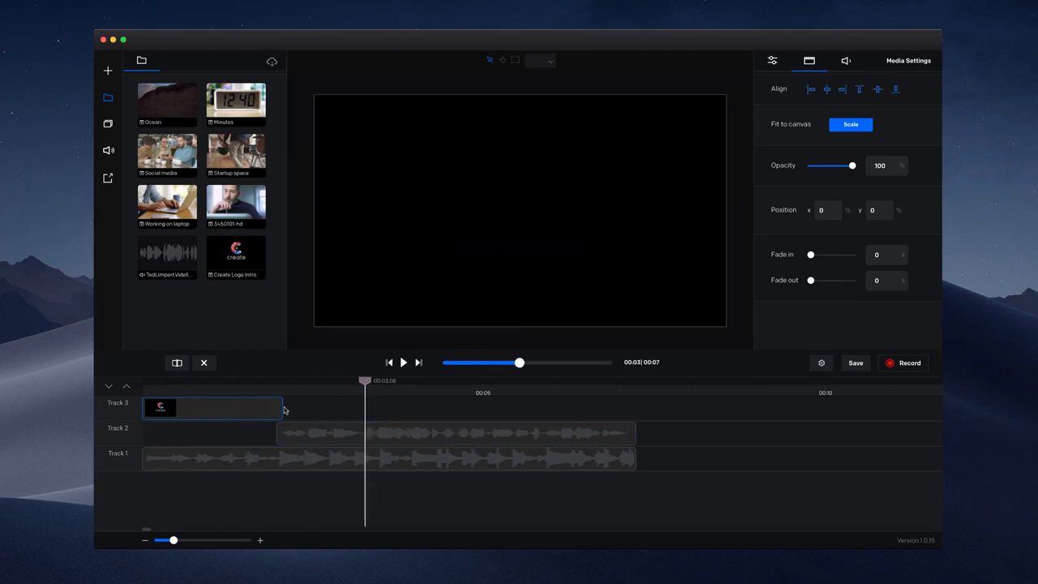
{"action": "left_click_drag", "start_coordinate": [282, 407], "coordinate": [296, 381]}
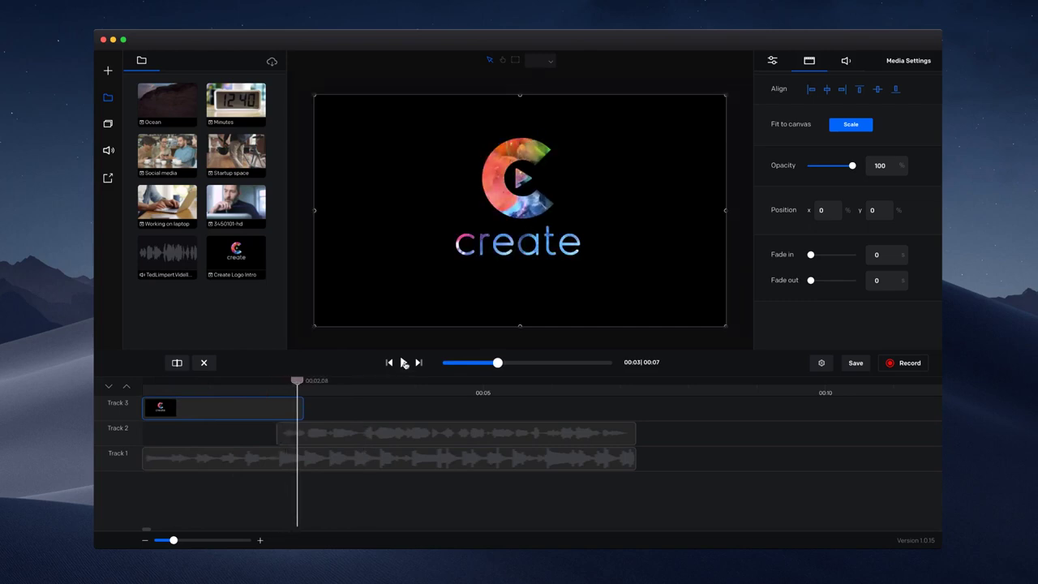
{"action": "left_click", "coordinate": [404, 363]}
{"action": "key", "text": "space"}
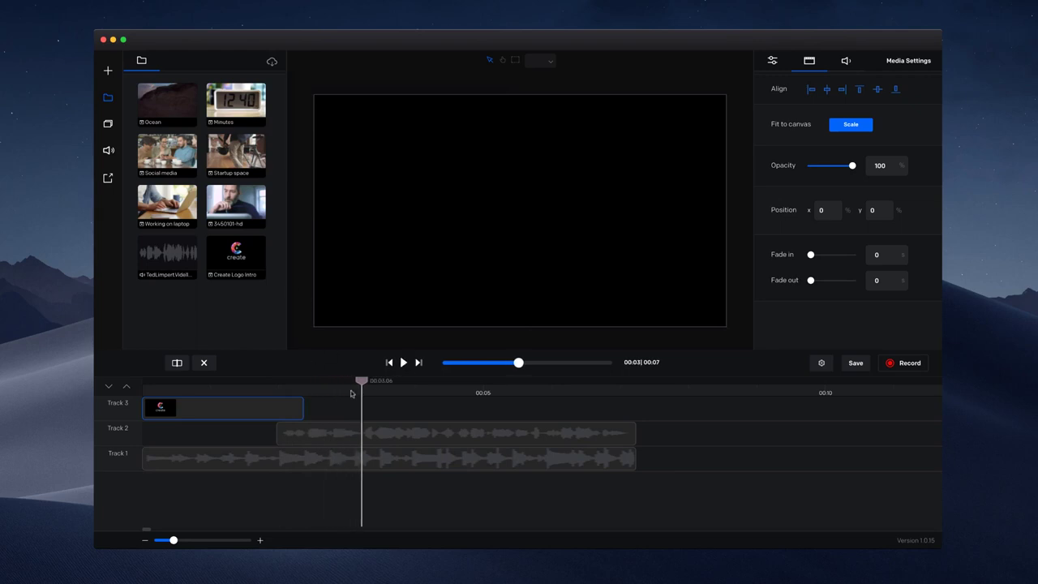
Add the Minutes clip right after the logo intro, trim its end to about 00:03,15, scale it to the canvas and play the result
{"action": "left_click_drag", "start_coordinate": [243, 103], "coordinate": [357, 409]}
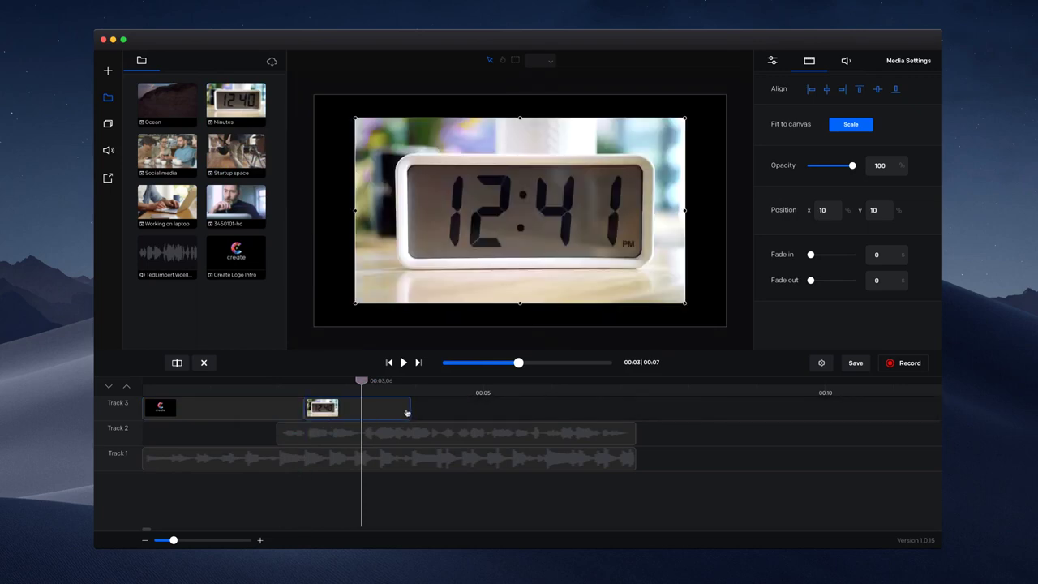
{"action": "left_click_drag", "start_coordinate": [404, 411], "coordinate": [383, 403]}
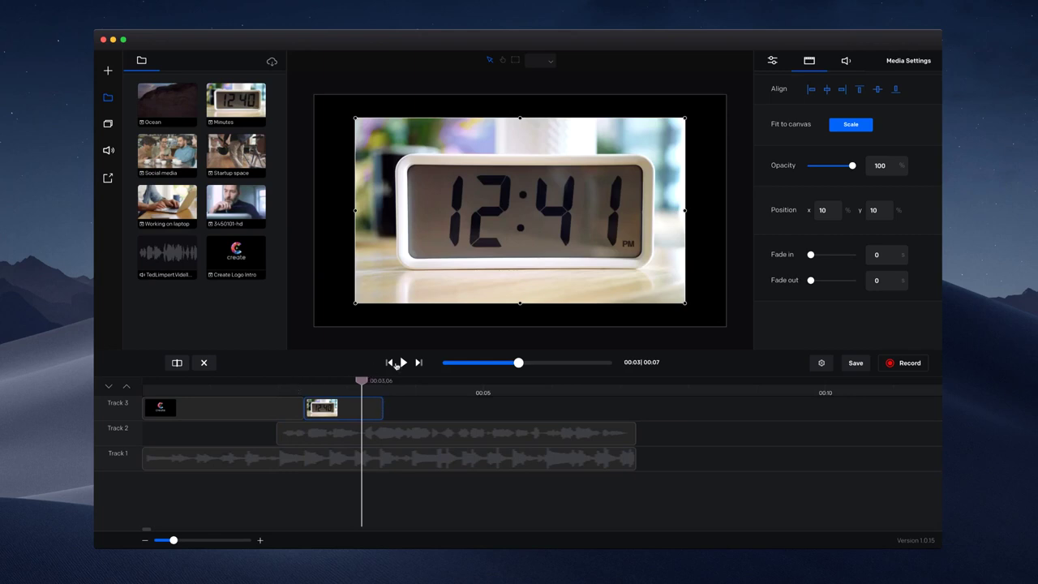
{"action": "left_click", "coordinate": [851, 124]}
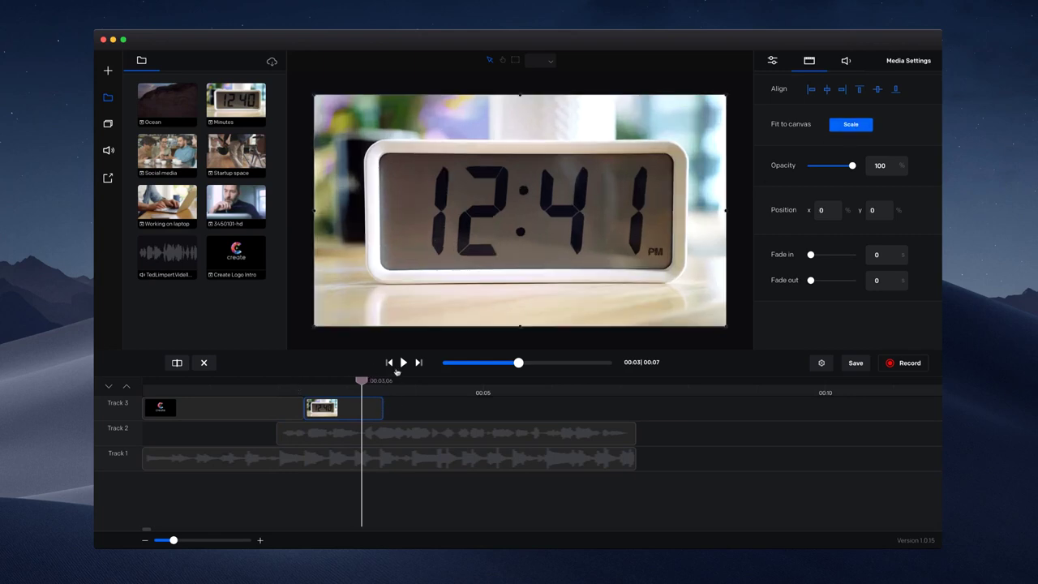
{"action": "left_click", "coordinate": [402, 366]}
{"action": "left_click", "coordinate": [404, 363]}
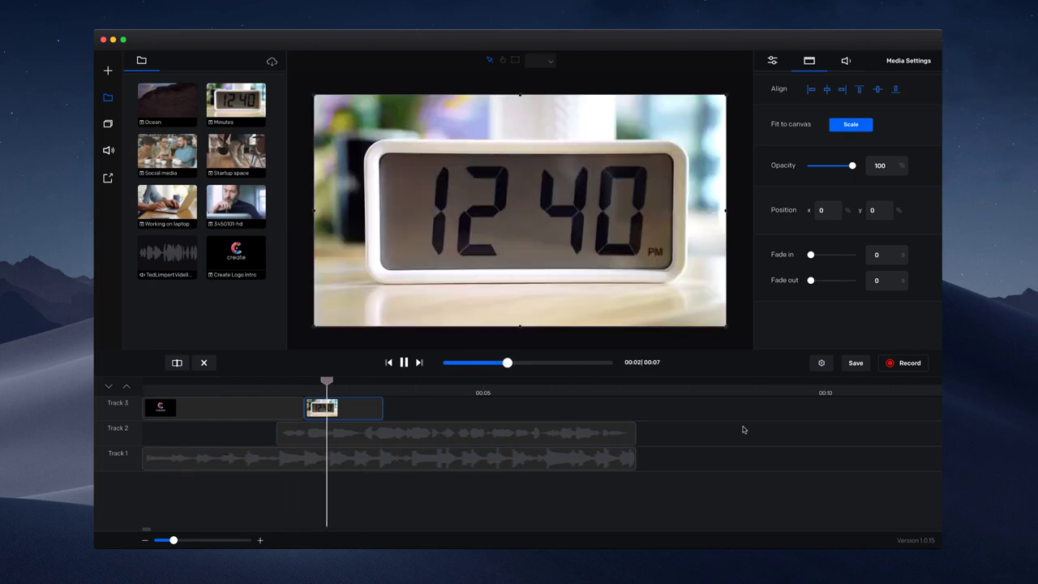
{"action": "left_click", "coordinate": [405, 363]}
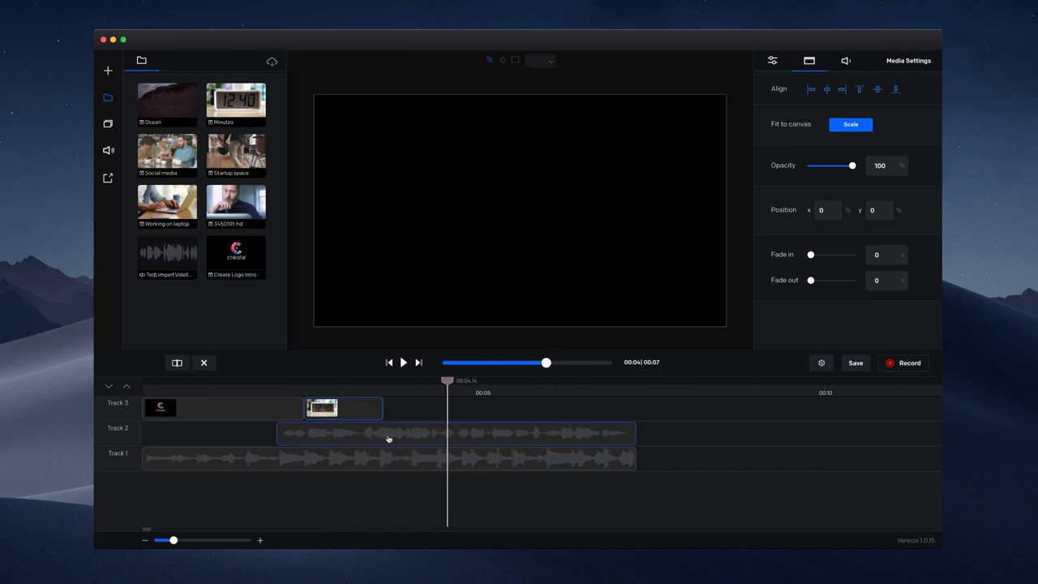
Add the Working on laptop clip on Track 3 flush after the Minutes clip and scale it to the canvas
{"action": "mouse_move", "coordinate": [253, 181]}
{"action": "left_click_drag", "start_coordinate": [171, 211], "coordinate": [429, 408]}
{"action": "left_click", "coordinate": [546, 430]}
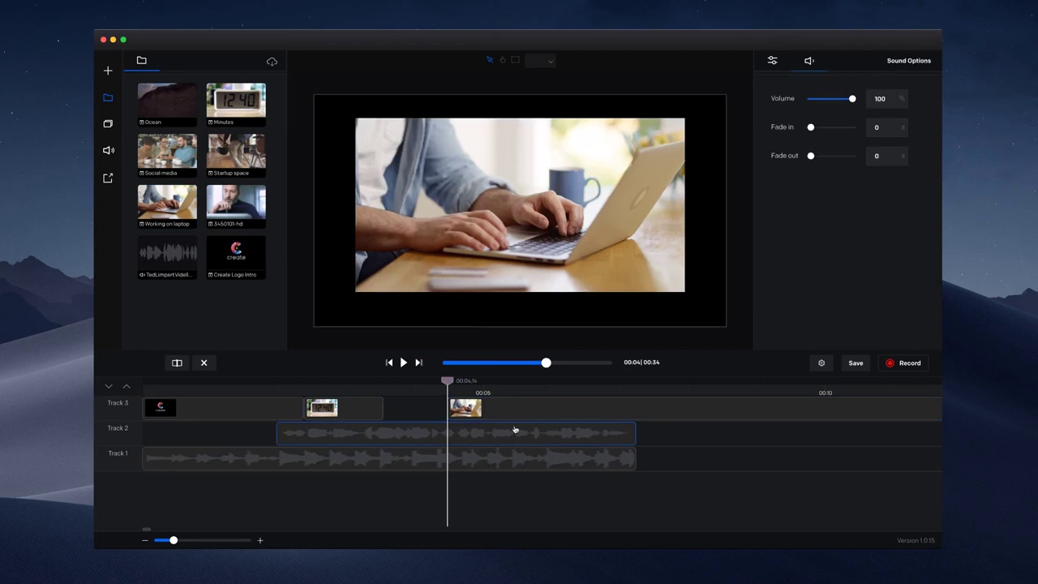
{"action": "left_click_drag", "start_coordinate": [519, 429], "coordinate": [494, 417]}
{"action": "left_click", "coordinate": [831, 129]}
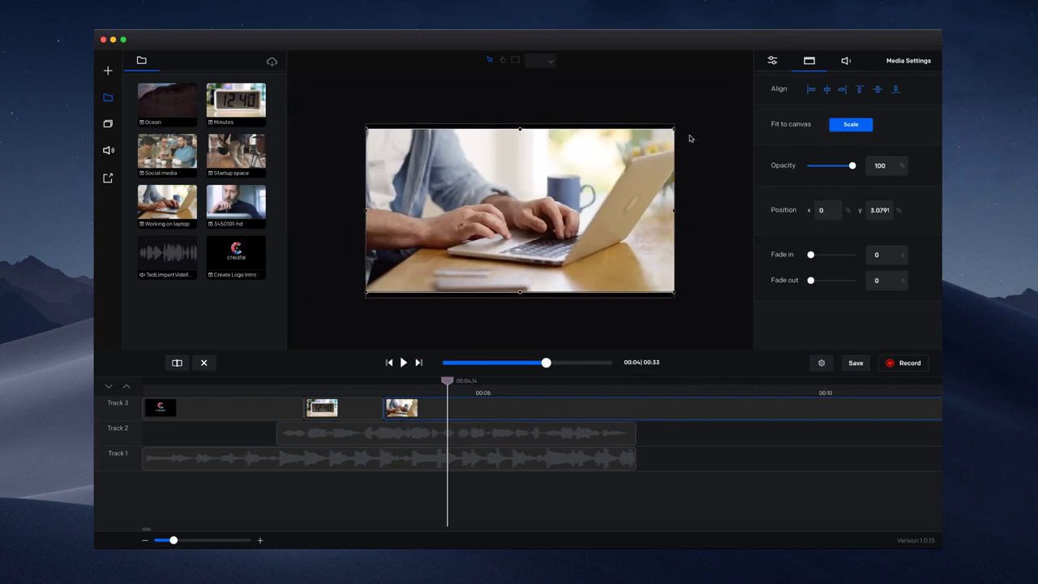
Enlarge the laptop clip by its corners beyond the canvas edges so that it covers the black bars
{"action": "left_click_drag", "start_coordinate": [675, 127], "coordinate": [695, 121]}
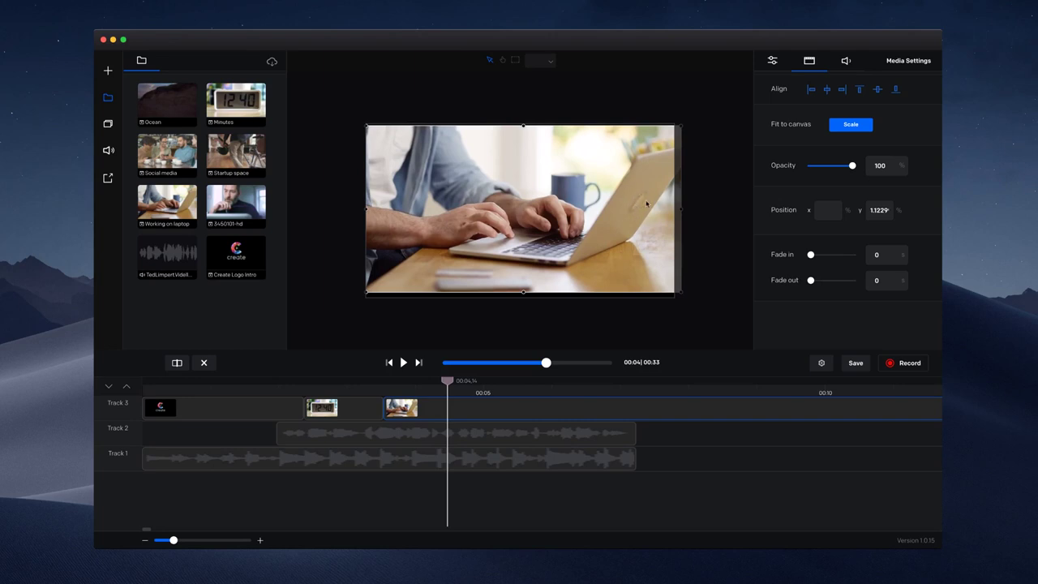
{"action": "left_click_drag", "start_coordinate": [683, 294], "coordinate": [725, 320]}
{"action": "left_click_drag", "start_coordinate": [686, 292], "coordinate": [676, 289]}
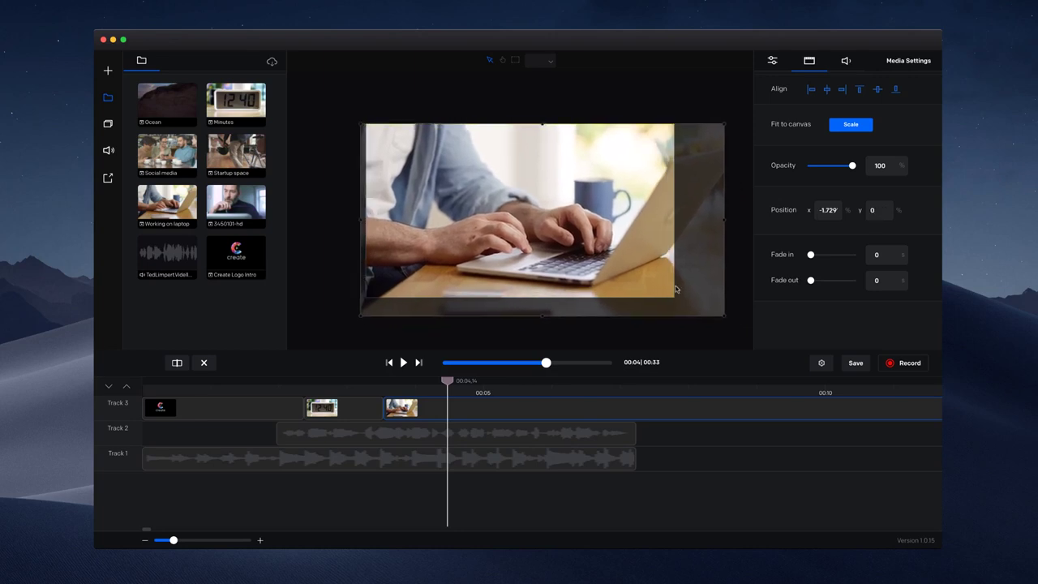
Split the laptop clip at 00:04,14, delete the remainder and play the voice-over on to 00:05,11
{"action": "left_click", "coordinate": [177, 363]}
{"action": "left_click", "coordinate": [204, 363]}
{"action": "left_click_drag", "start_coordinate": [446, 386], "coordinate": [468, 395]}
{"action": "key", "text": "space"}
{"action": "left_click", "coordinate": [482, 399]}
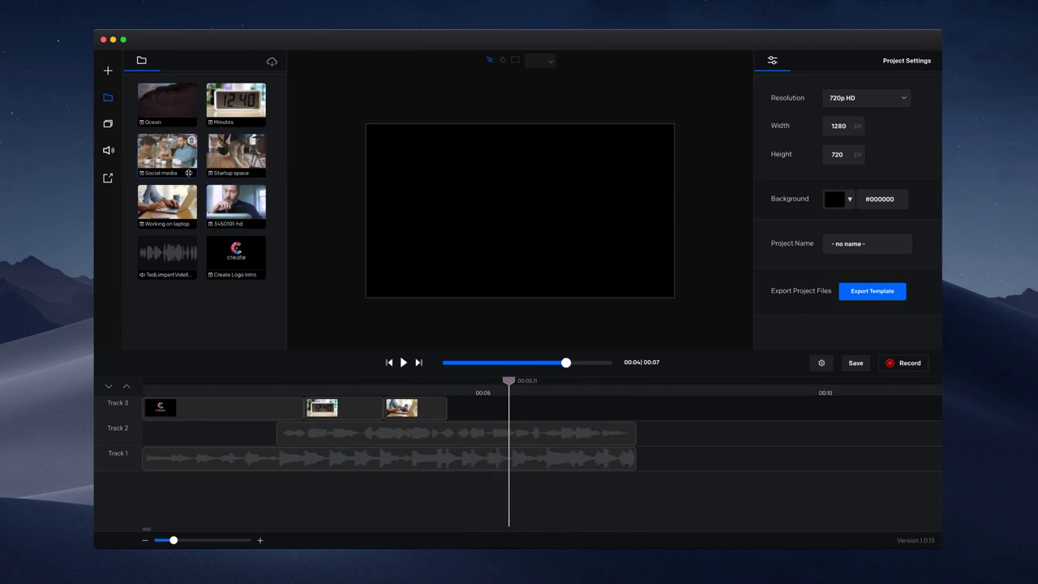
Add the Startup space clip on Track 3 flush after the laptop clip and scale it to the canvas
{"action": "left_click_drag", "start_coordinate": [244, 167], "coordinate": [625, 412]}
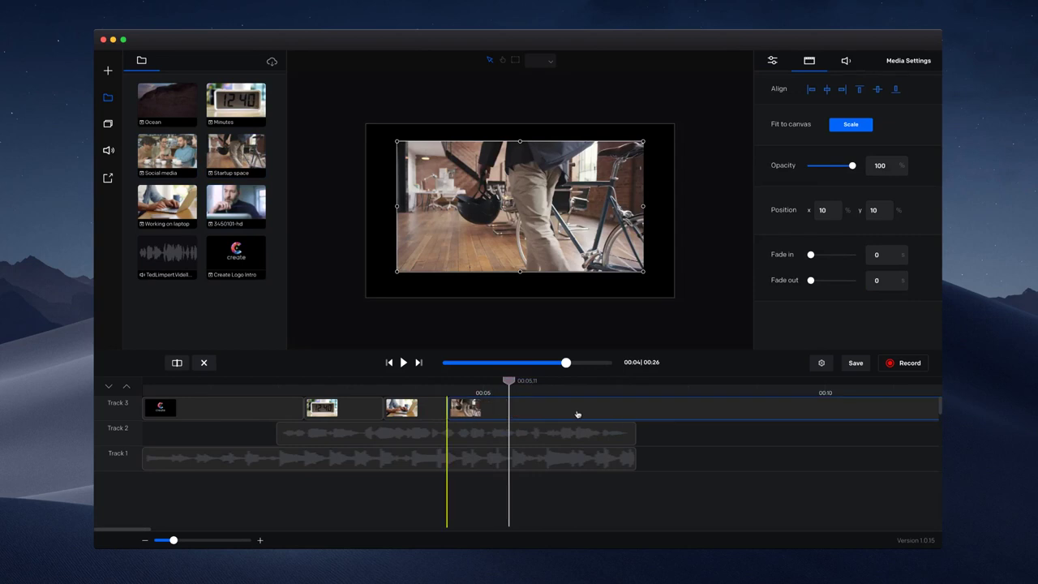
{"action": "left_click", "coordinate": [852, 130]}
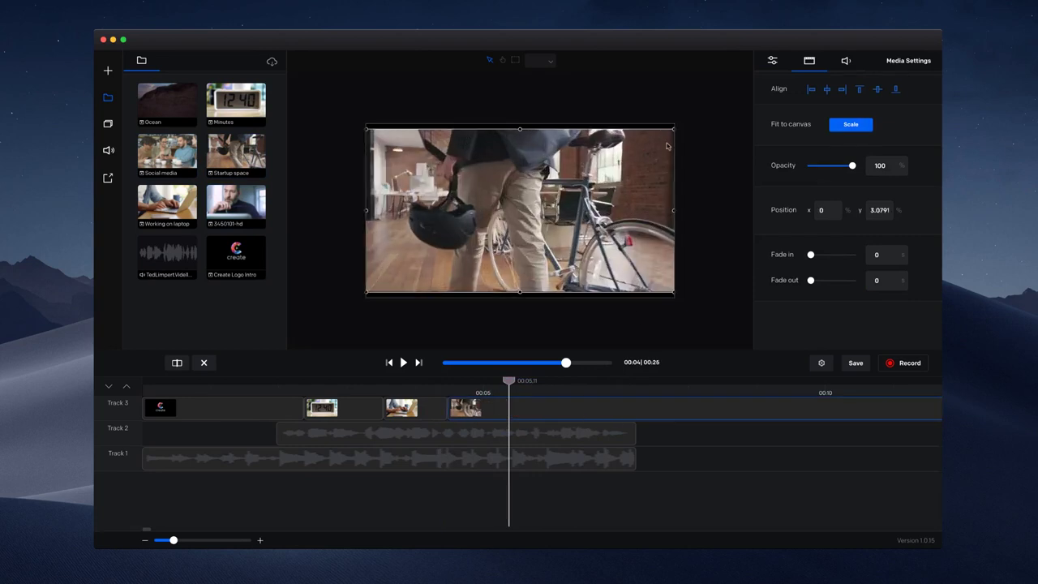
Enlarge the Startup space clip beyond the canvas edges to cover the black bars, split it at 00:05,21 and delete the remainder
{"action": "left_click_drag", "start_coordinate": [674, 128], "coordinate": [703, 115]}
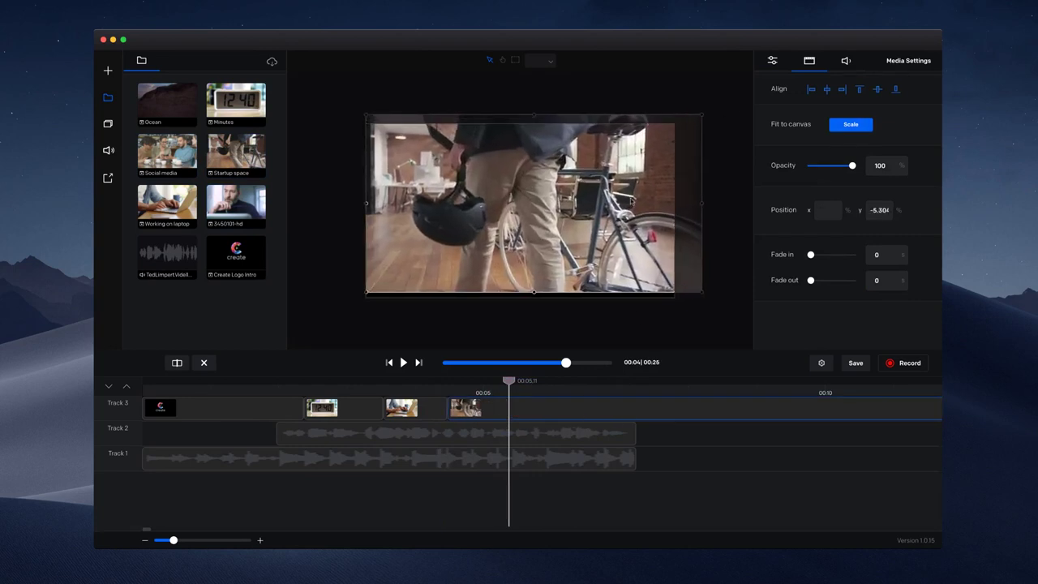
{"action": "left_click_drag", "start_coordinate": [589, 234], "coordinate": [584, 241]}
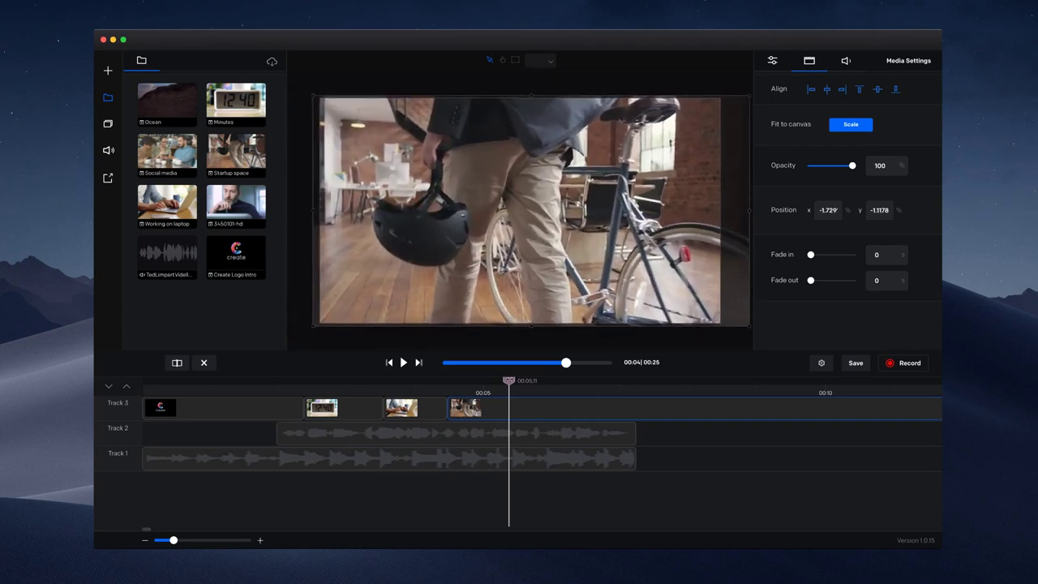
{"action": "left_click_drag", "start_coordinate": [376, 387], "coordinate": [532, 387]}
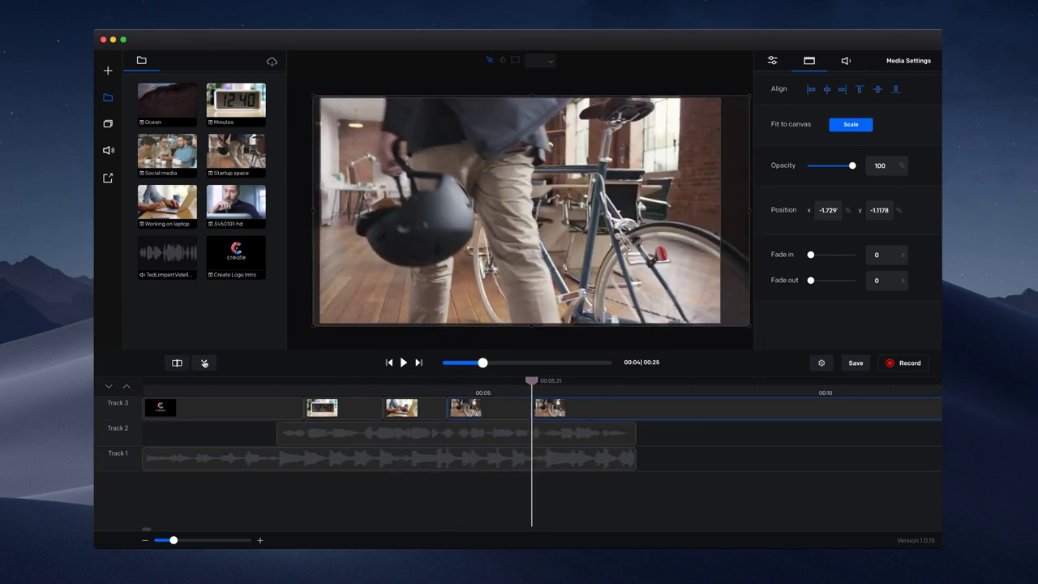
{"action": "left_click", "coordinate": [204, 363]}
Add the Social media clip on Track 3 flush after the Startup space clip and trim its end to match the audio tracks
{"action": "left_click_drag", "start_coordinate": [180, 166], "coordinate": [568, 422]}
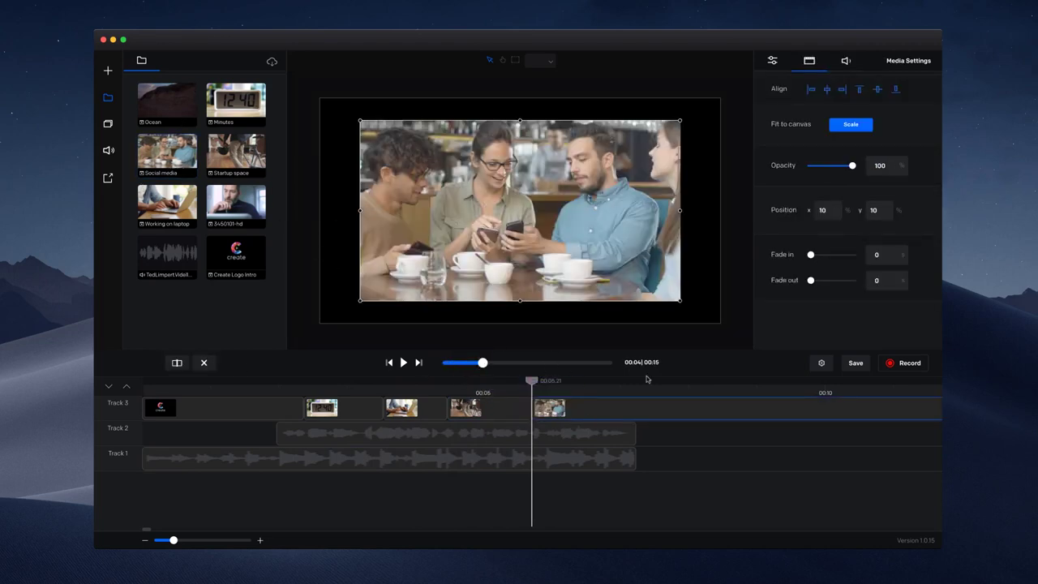
{"action": "left_click", "coordinate": [626, 383]}
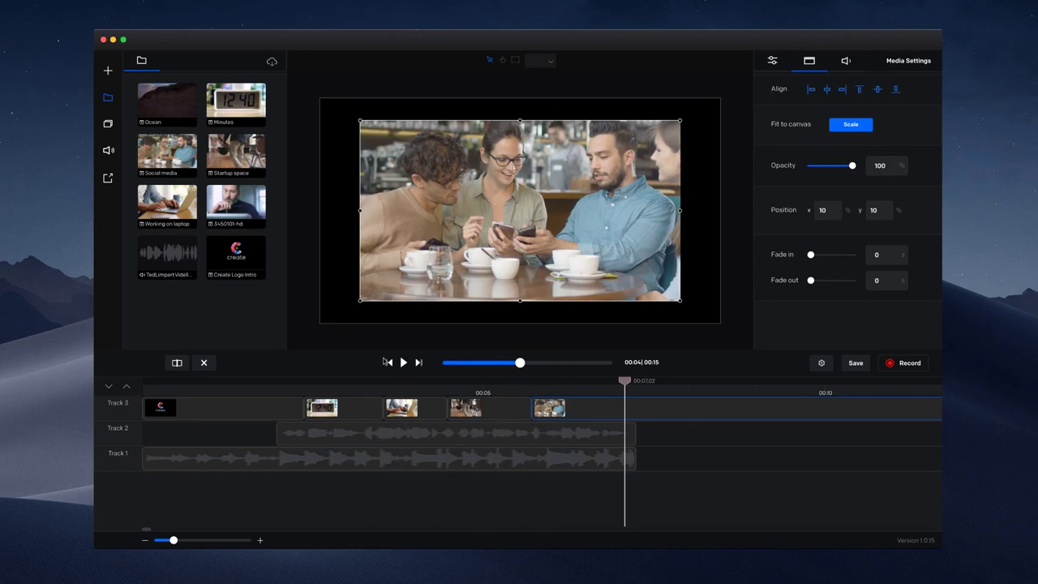
{"action": "left_click", "coordinate": [203, 363]}
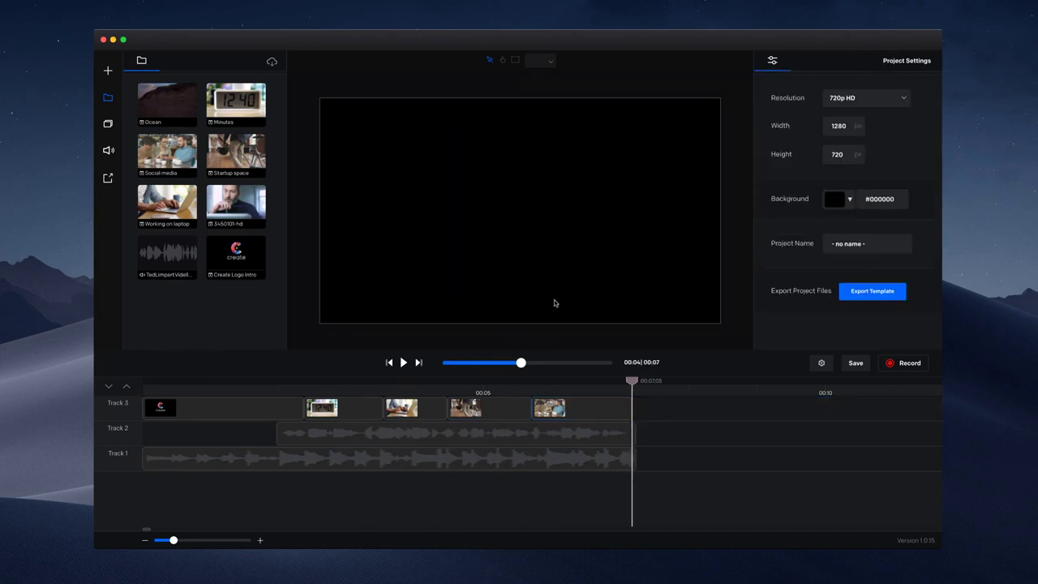
{"action": "left_click", "coordinate": [595, 396]}
{"action": "left_click", "coordinate": [630, 406]}
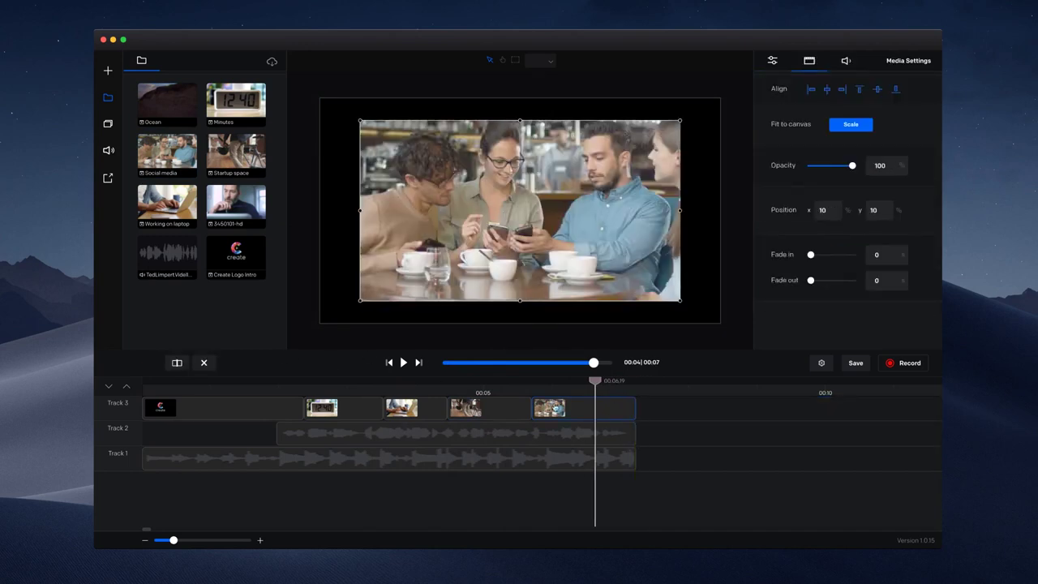
Scale the Social media clip to the canvas and enlarge it slightly beyond the canvas edges
{"action": "left_click", "coordinate": [873, 124]}
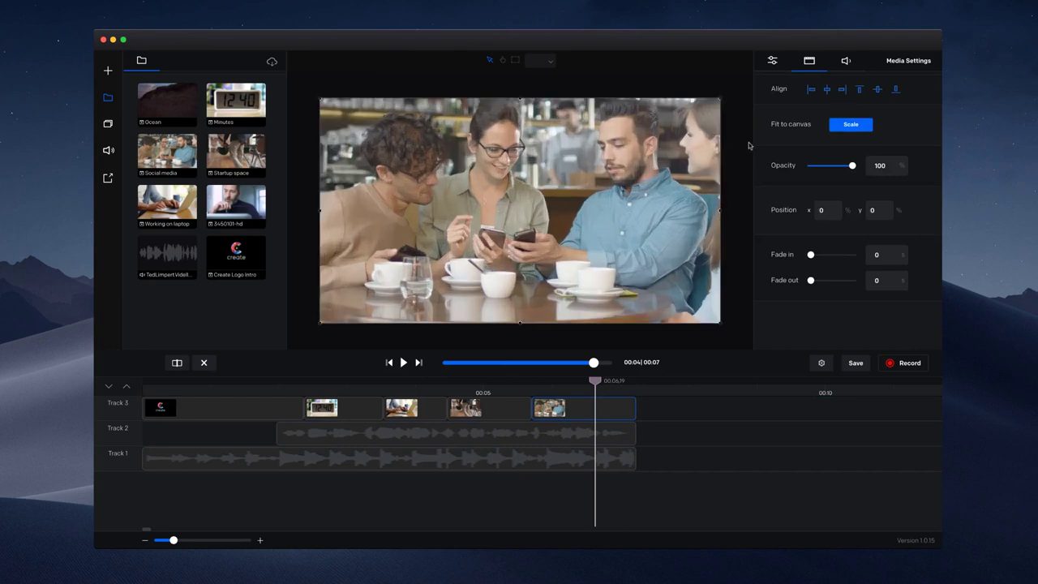
{"action": "left_click_drag", "start_coordinate": [654, 155], "coordinate": [654, 152]}
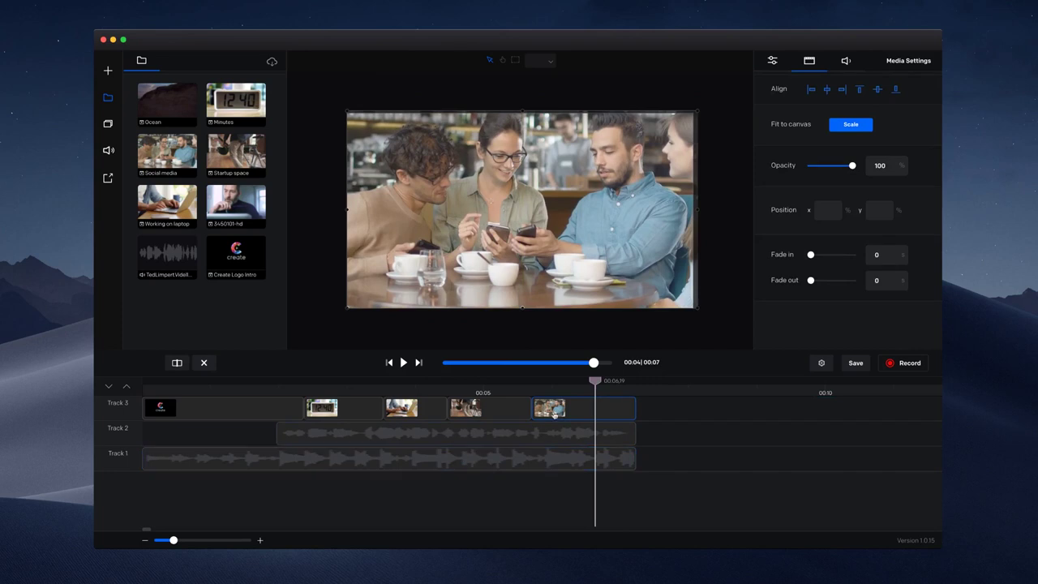
Play the assembled video from the start to its end and scrub back to the logo intro
{"action": "left_click", "coordinate": [388, 363]}
{"action": "left_click", "coordinate": [404, 364]}
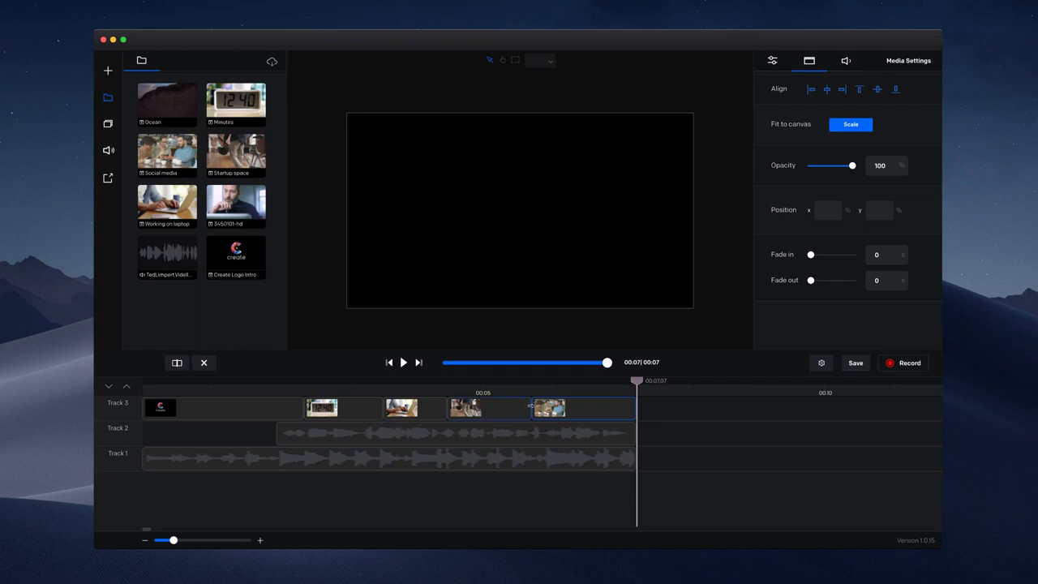
{"action": "left_click_drag", "start_coordinate": [534, 388], "coordinate": [161, 382]}
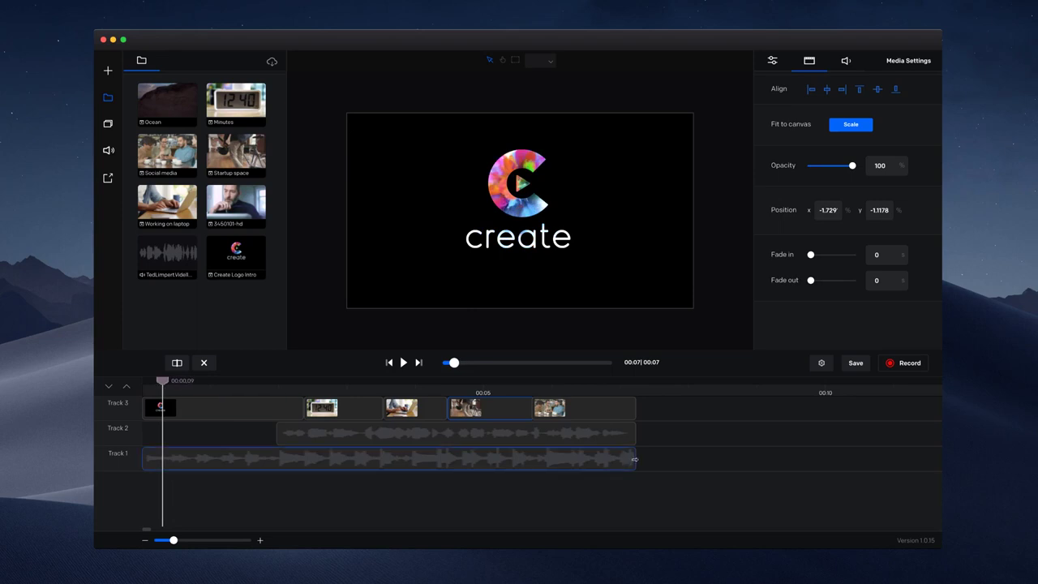
Extend the voice-over on Track 2 to about 00:11 and play its added section to 00:09,10
{"action": "left_click_drag", "start_coordinate": [634, 432], "coordinate": [915, 424]}
{"action": "left_click", "coordinate": [607, 383]}
{"action": "left_click", "coordinate": [403, 363]}
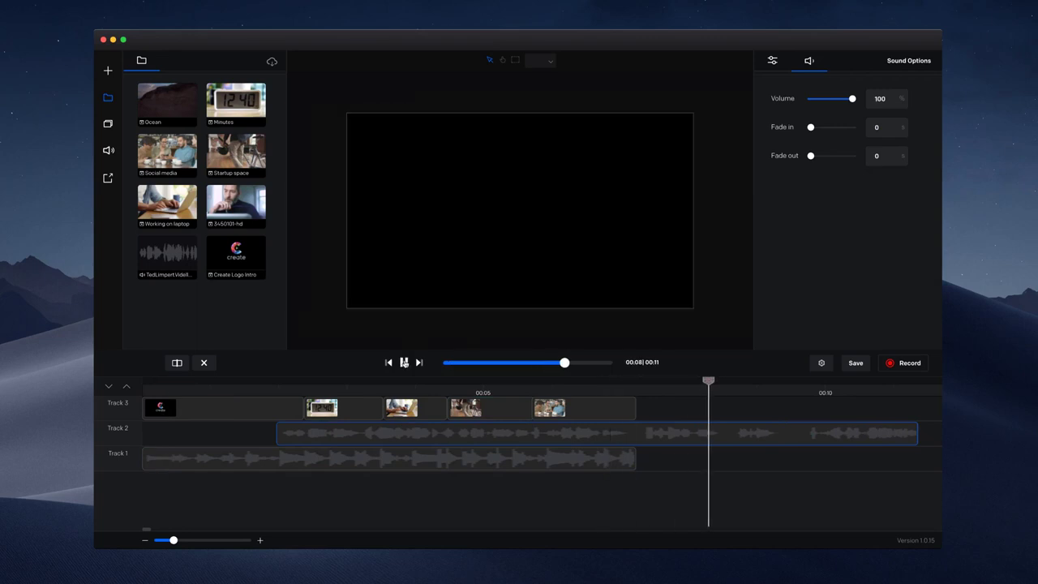
{"action": "key", "text": "space"}
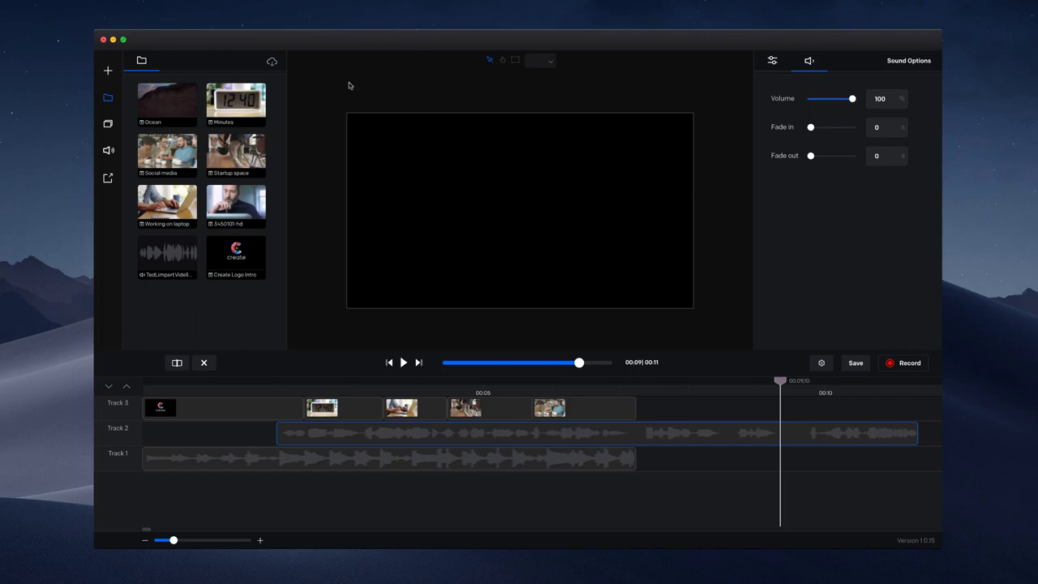
Open the recording settings for screen, webcam and microphone, and scrub the timeline back to the logo intro at 00:00,29
{"action": "left_click", "coordinate": [909, 368]}
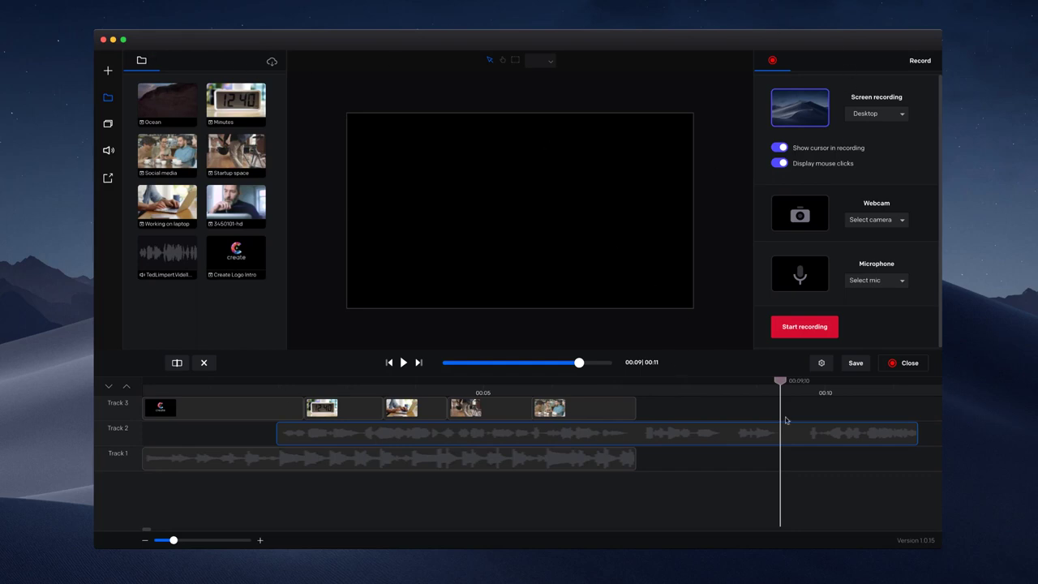
{"action": "left_click", "coordinate": [812, 397]}
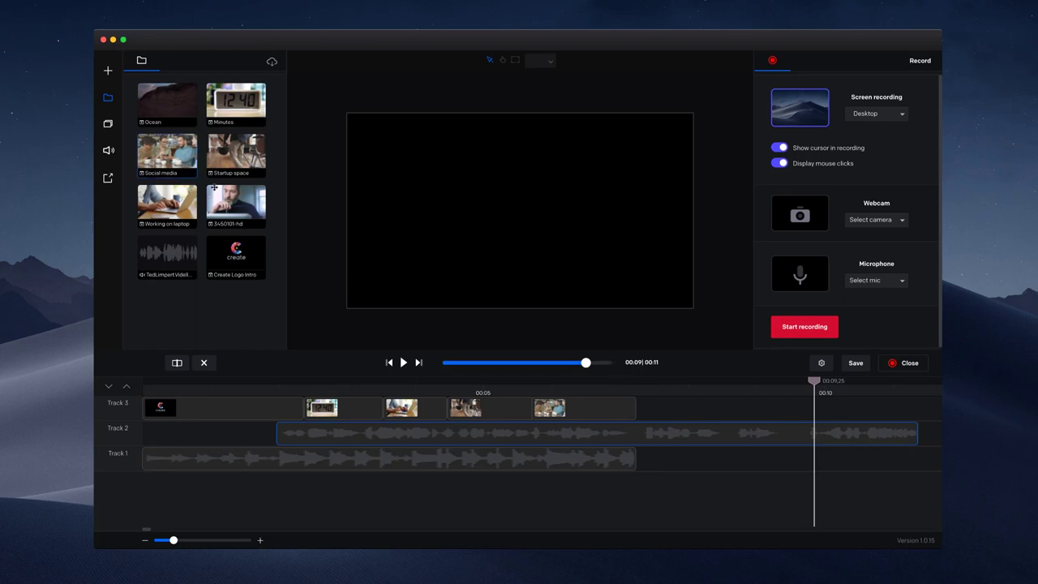
{"action": "left_click_drag", "start_coordinate": [814, 380], "coordinate": [531, 403]}
{"action": "left_click", "coordinate": [582, 127]}
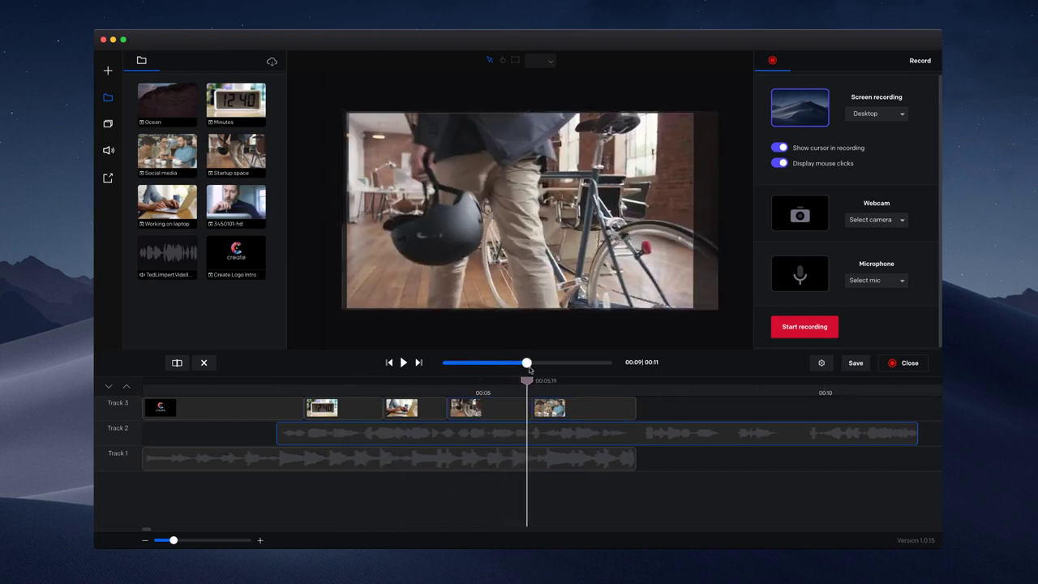
{"action": "left_click_drag", "start_coordinate": [526, 380], "coordinate": [206, 406]}
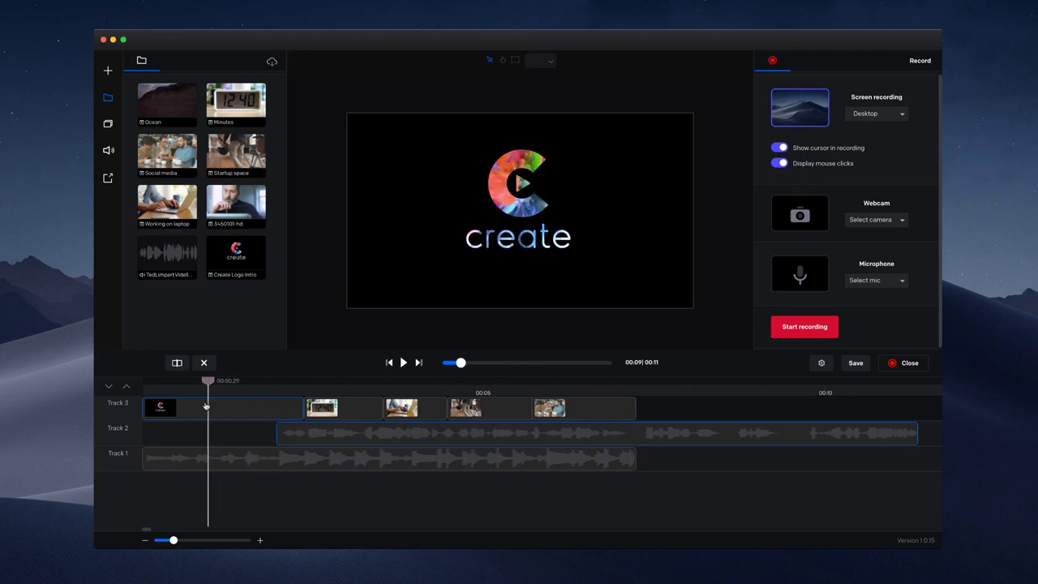